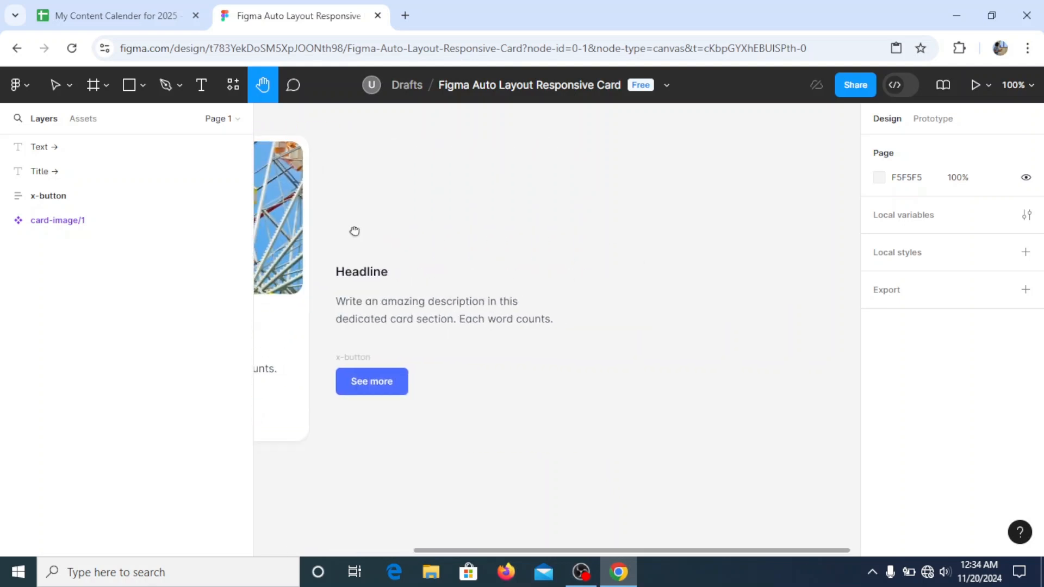
# Draw a frame about 242 by 149 on the empty canvas beside the loose headline and description text
pyautogui.moveTo(432, 219); pyautogui.dragTo(480, 217)
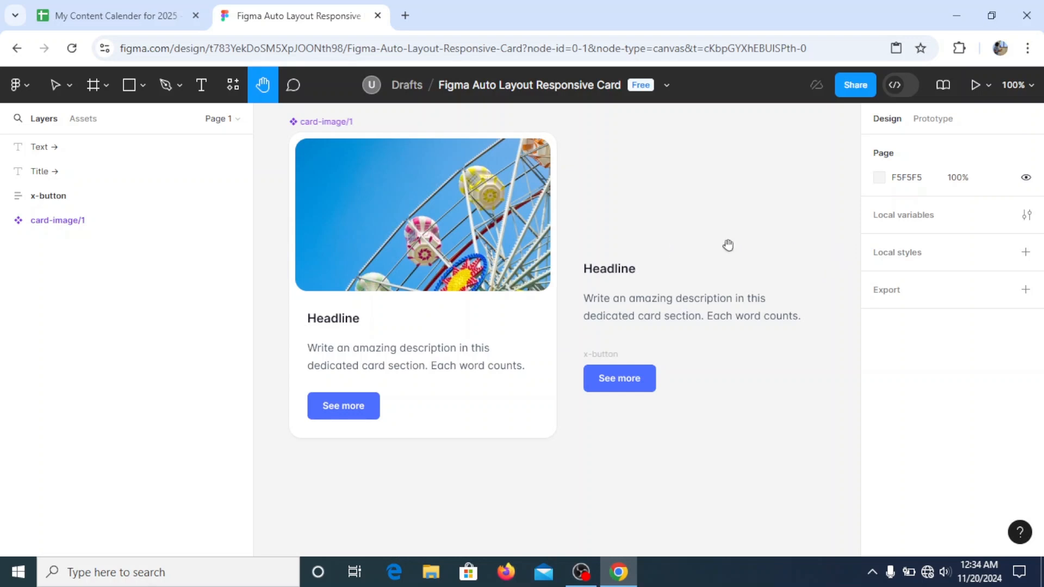
pyautogui.moveTo(755, 254); pyautogui.dragTo(459, 261)
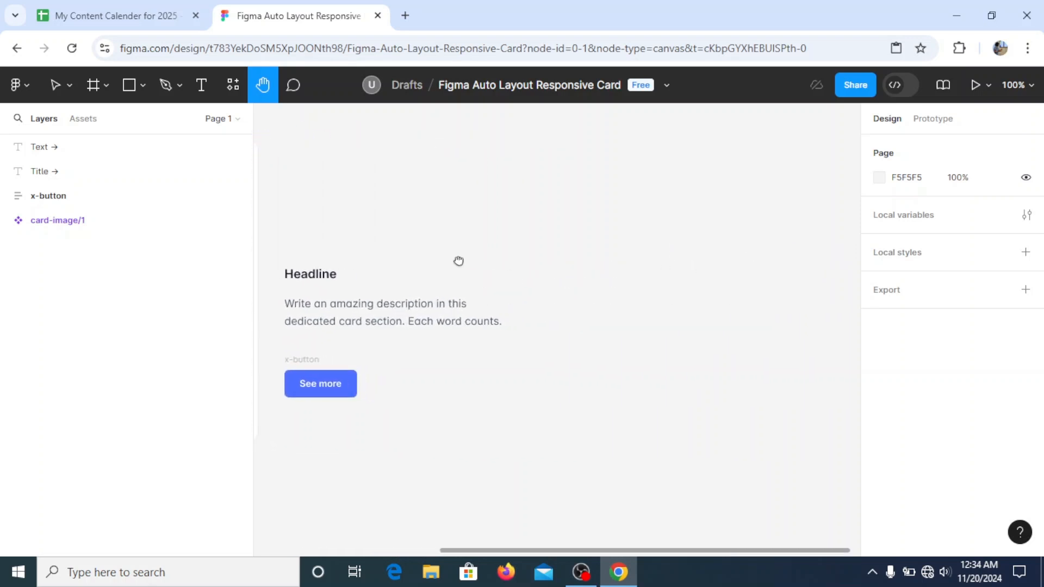
pyautogui.click(57, 83)
pyautogui.click(93, 85)
pyautogui.moveTo(544, 180); pyautogui.dragTo(730, 294)
# Examine the width and height of the Ferris wheel image inside the reference card
pyautogui.click(263, 85)
pyautogui.moveTo(348, 233); pyautogui.dragTo(640, 242)
pyautogui.click(54, 85)
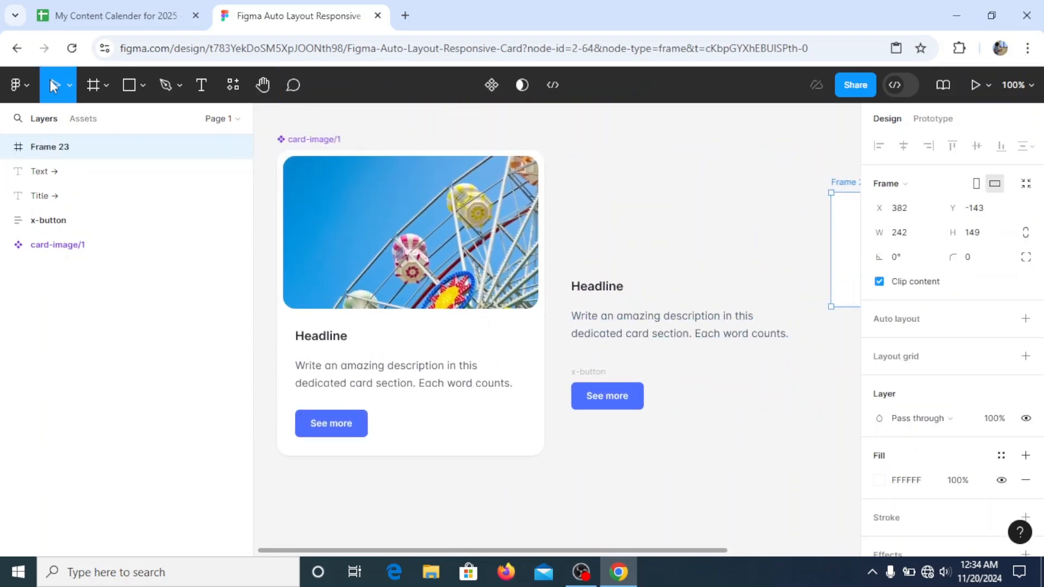
pyautogui.doubleClick(329, 205)
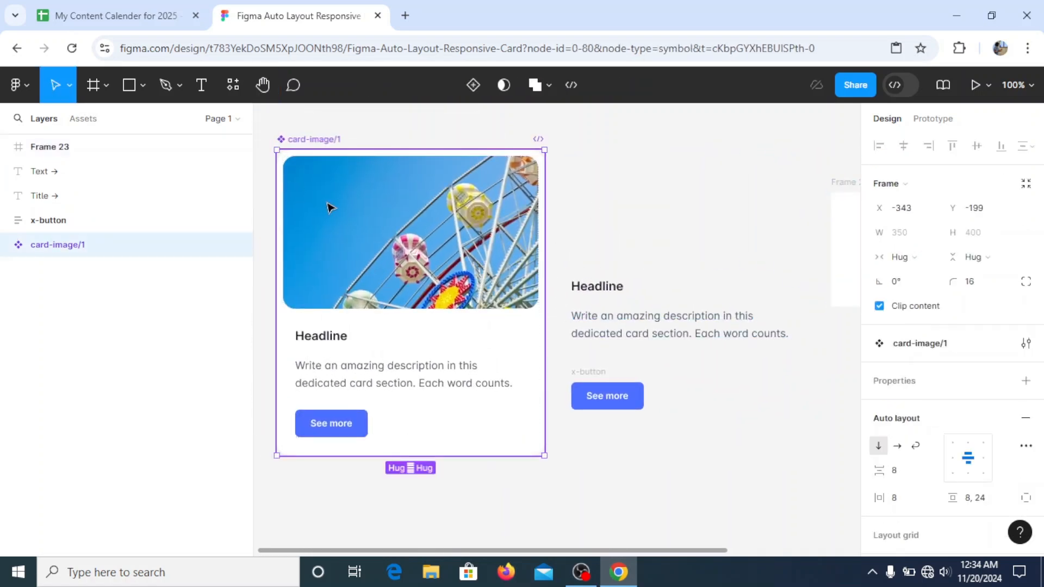
pyautogui.doubleClick(430, 224)
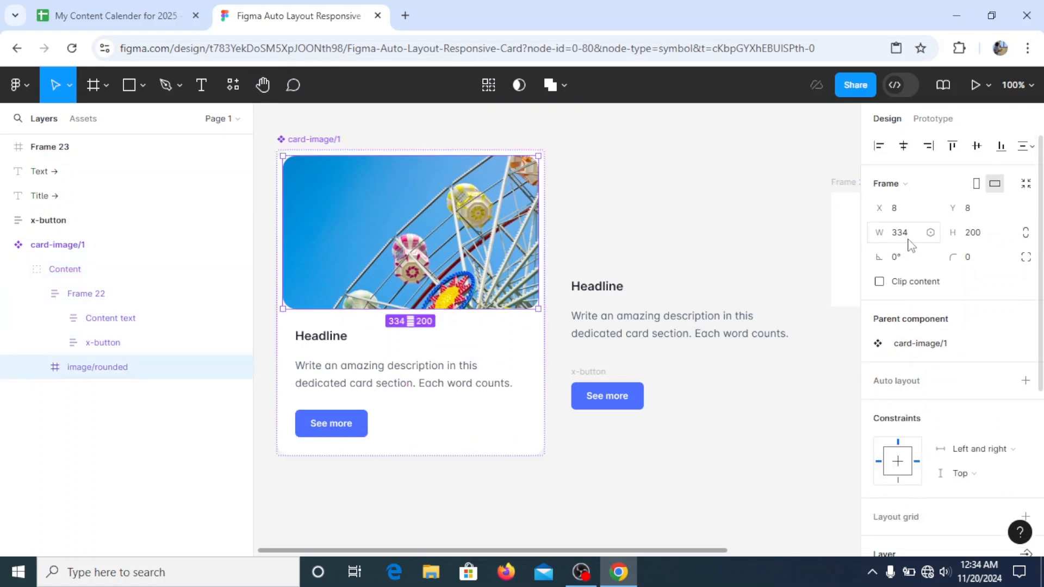
pyautogui.click(262, 86)
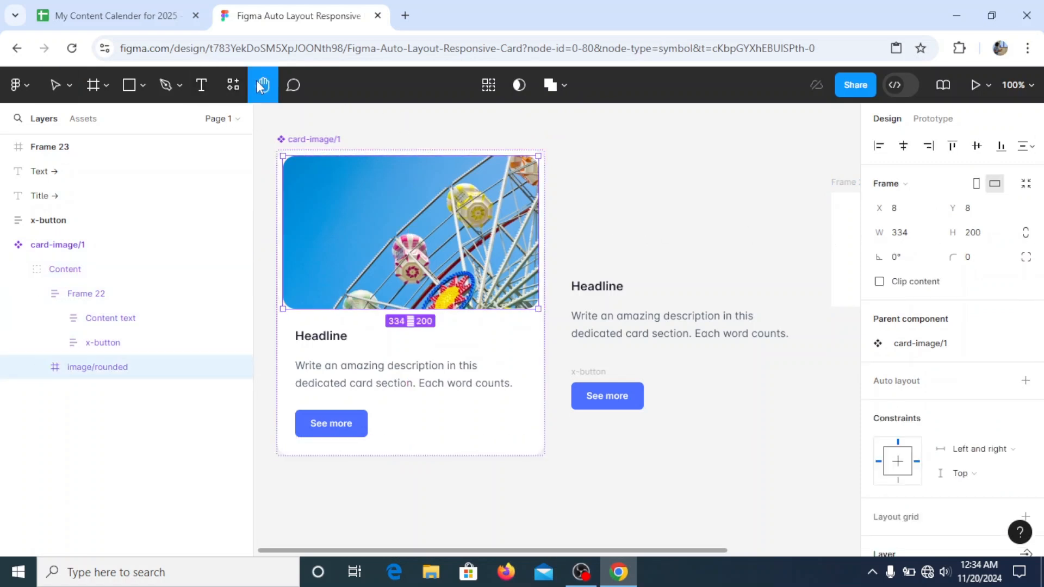
pyautogui.moveTo(645, 210); pyautogui.dragTo(379, 210)
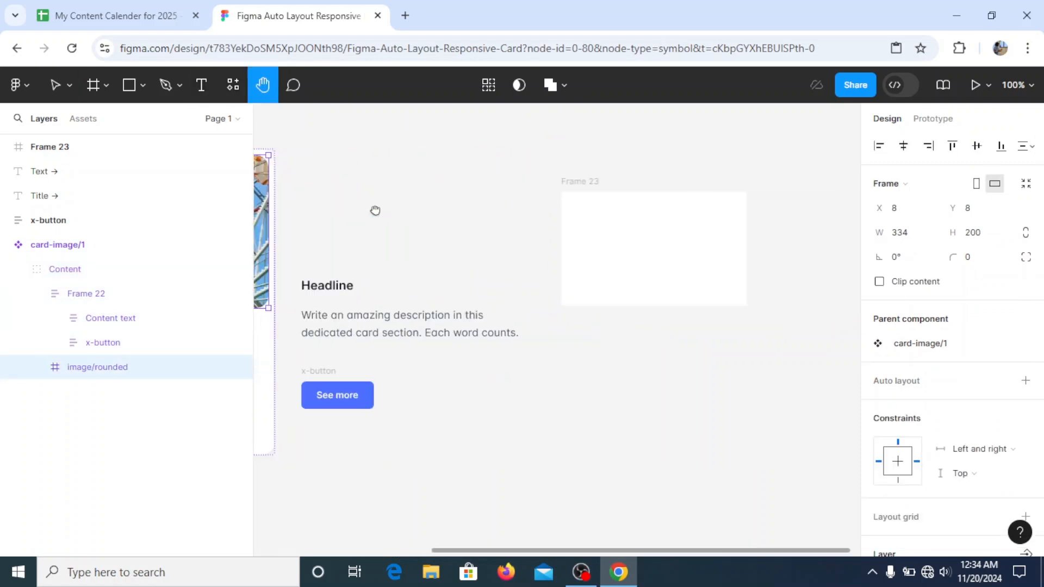
pyautogui.click(53, 87)
pyautogui.click(920, 238)
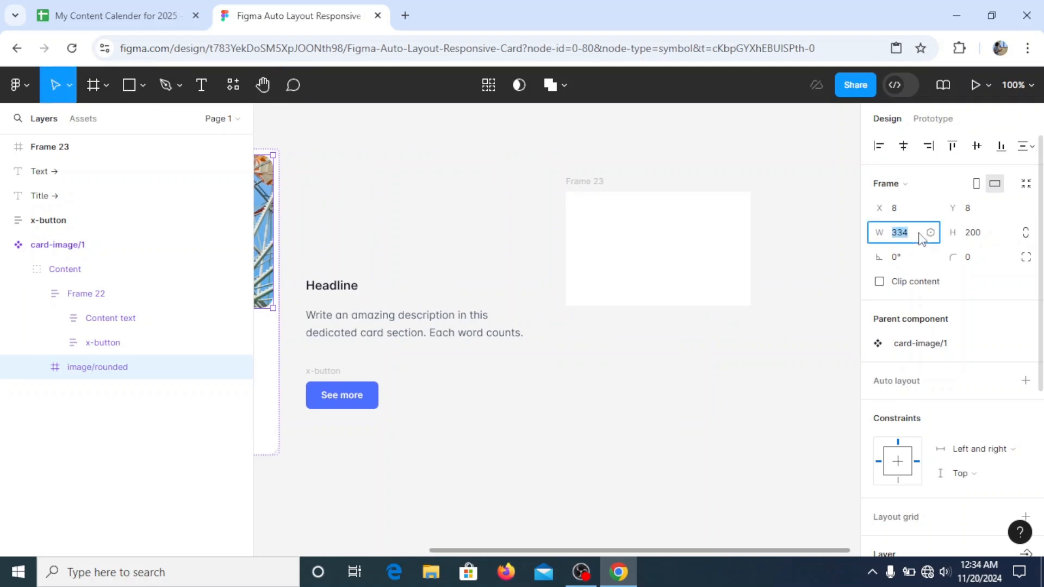
# Set the width of the new empty frame to 334
pyautogui.click(752, 242)
pyautogui.click(929, 233)
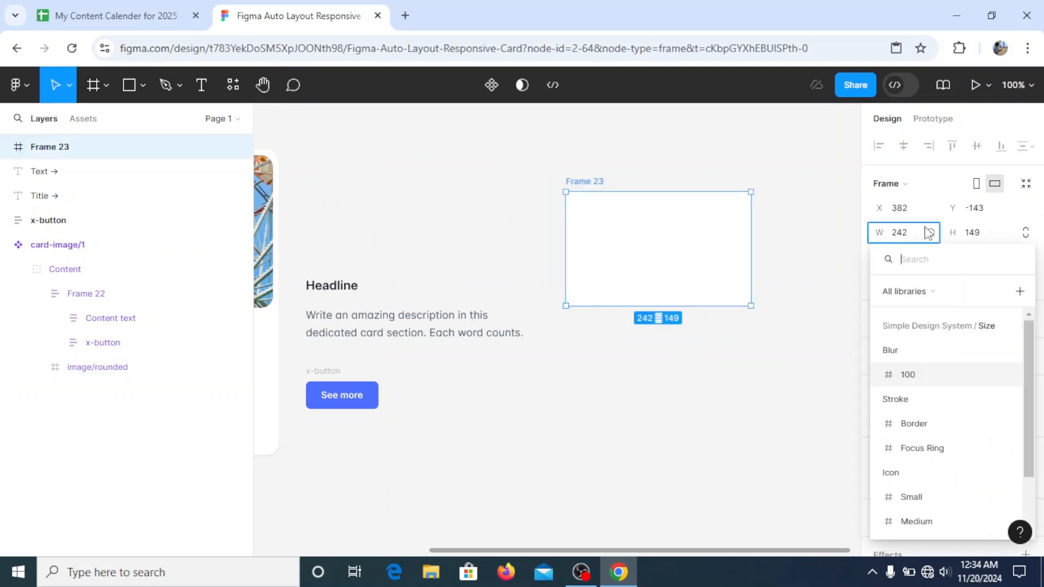
pyautogui.click(916, 239)
pyautogui.click(912, 238)
pyautogui.write('334')
pyautogui.press('Return')
# Set the height of the new empty frame to 334
pyautogui.click(989, 238)
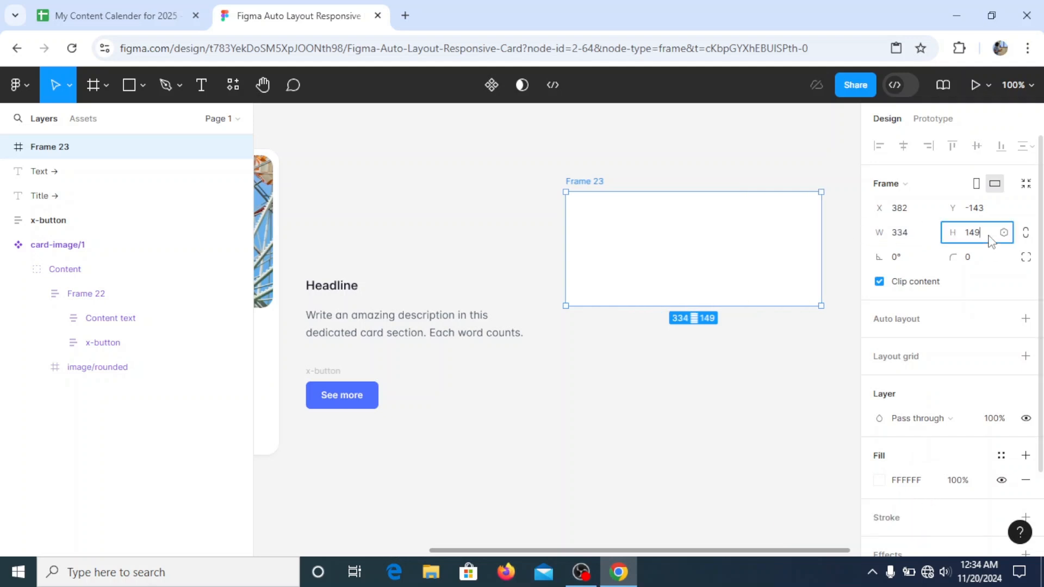
pyautogui.write('334')
pyautogui.press('Return')
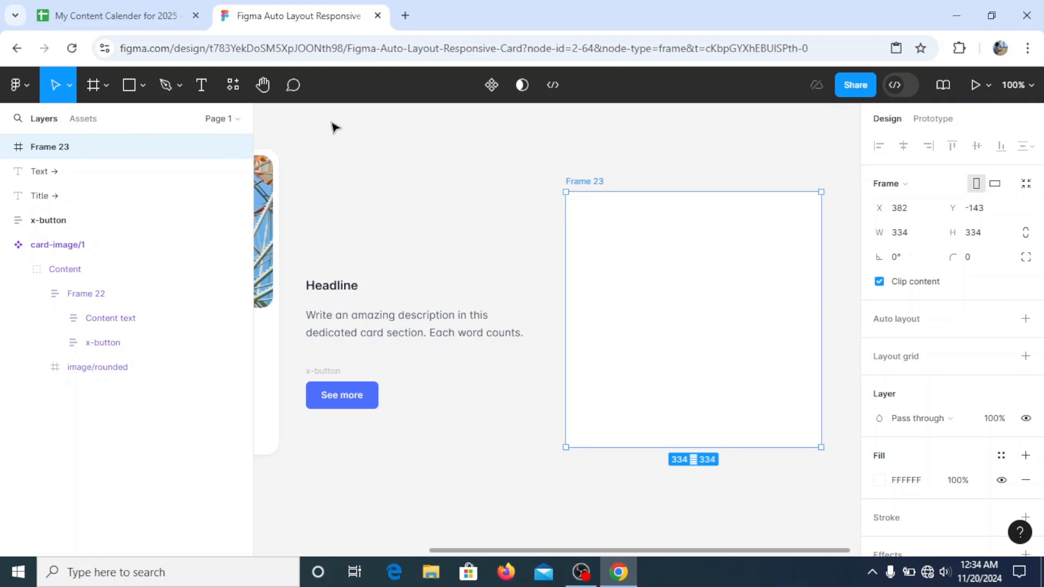
# Set the height of the new empty frame to 200
pyautogui.click(1004, 232)
pyautogui.click(985, 228)
pyautogui.click(983, 237)
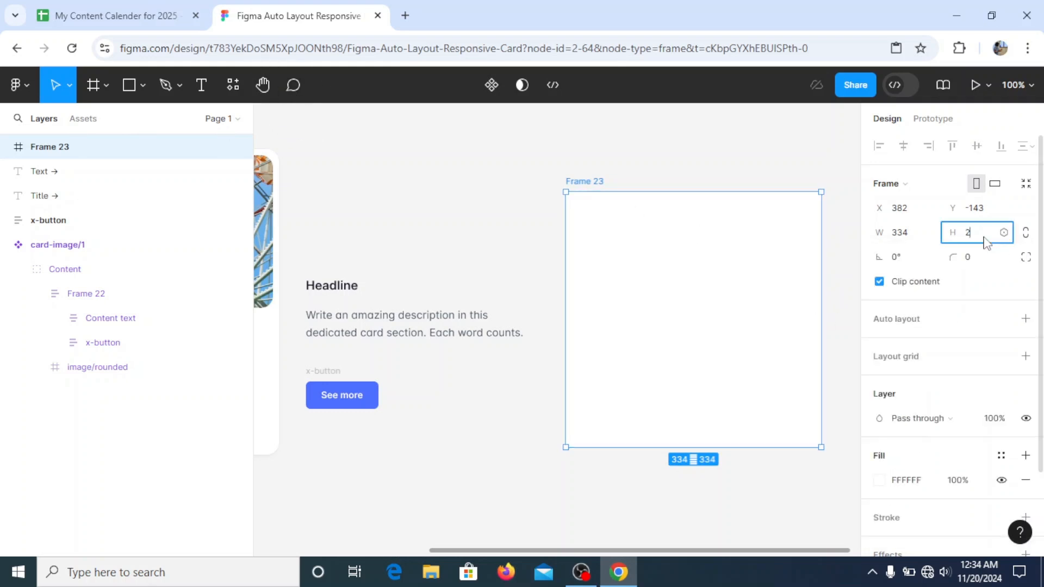
pyautogui.press('Return')
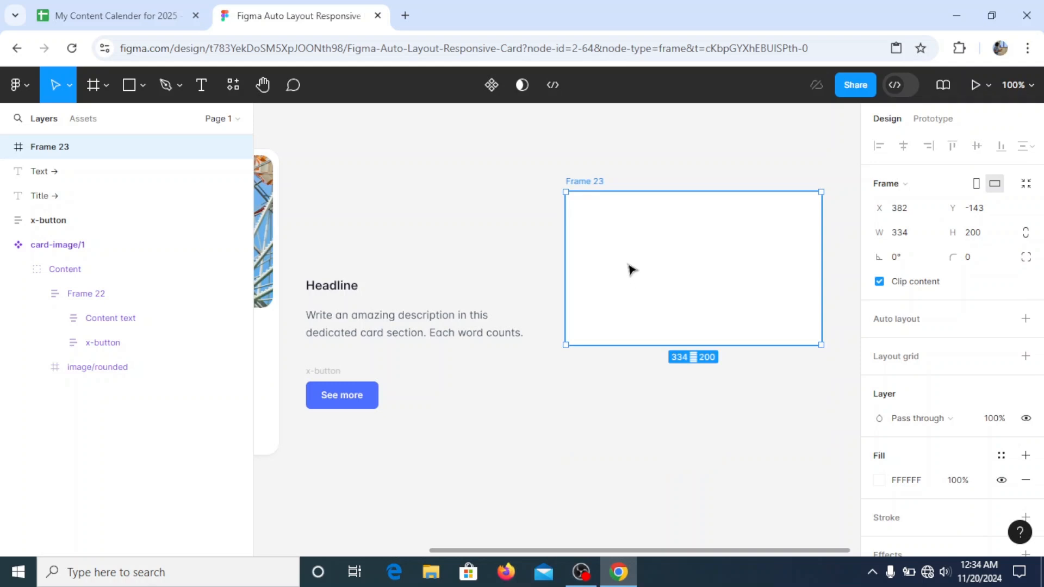
# Move the empty frame up slightly on the canvas, to X 385 and Y -184
pyautogui.moveTo(637, 279); pyautogui.dragTo(611, 252)
pyautogui.click(263, 84)
pyautogui.moveTo(546, 308); pyautogui.dragTo(369, 307)
pyautogui.click(54, 87)
pyautogui.moveTo(391, 149); pyautogui.dragTo(423, 151)
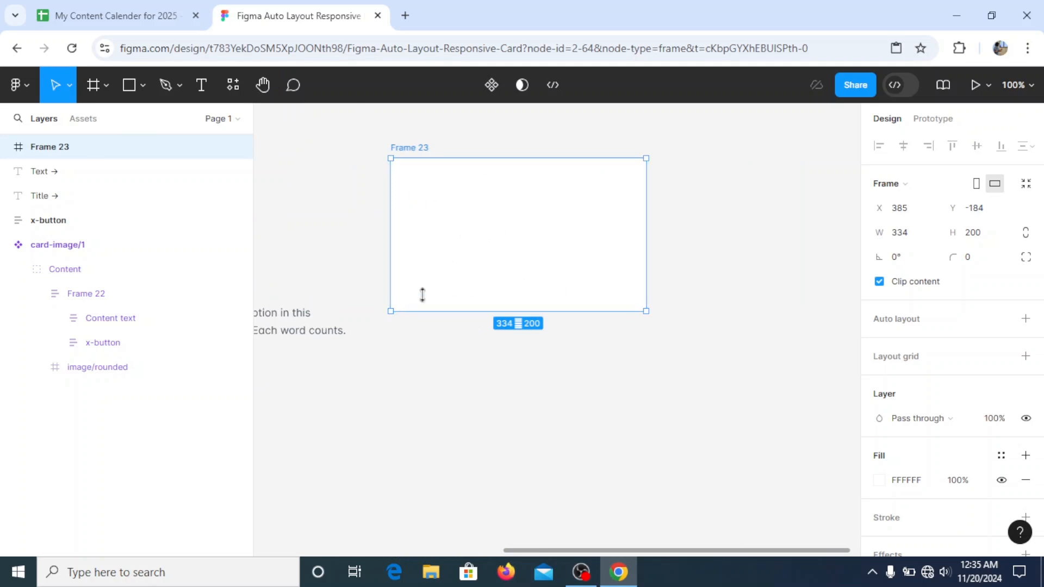
pyautogui.rightClick(518, 267)
pyautogui.moveTo(673, 403)
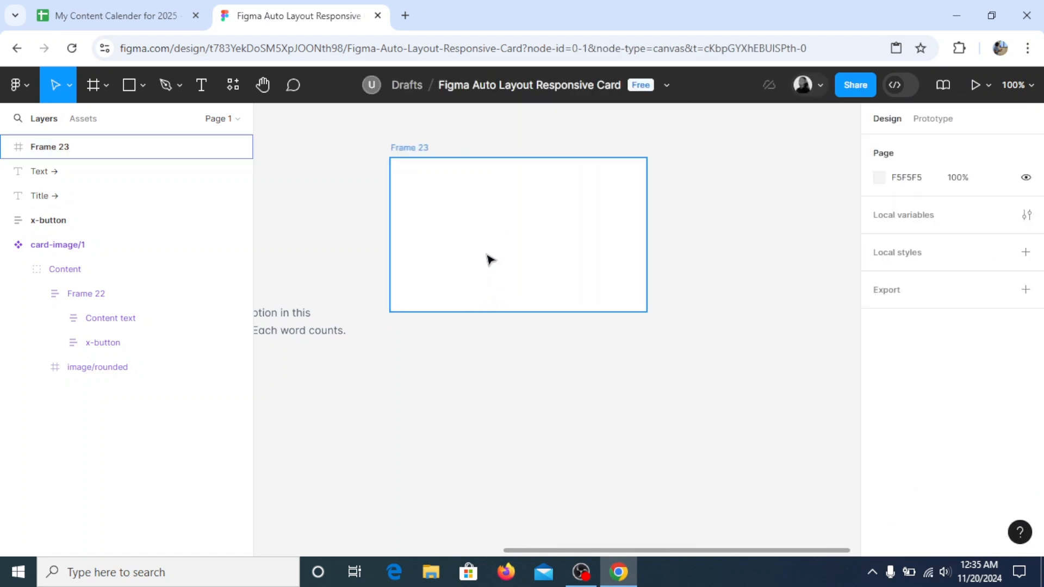
pyautogui.click(494, 253)
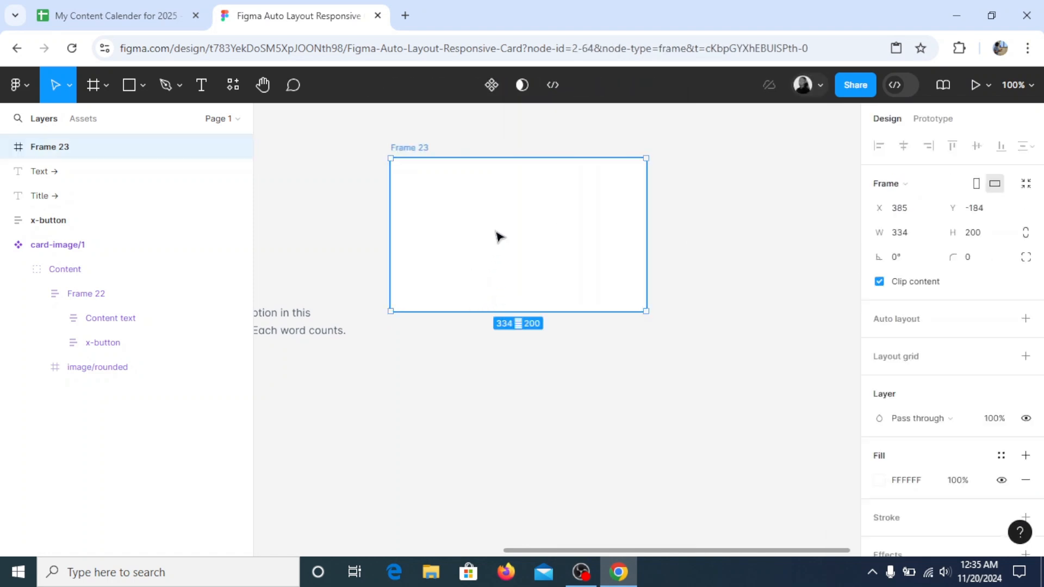
# Run the Photos by Freepik plugin on the selected frame and open its Animal category
pyautogui.rightClick(492, 227)
pyautogui.moveTo(641, 368)
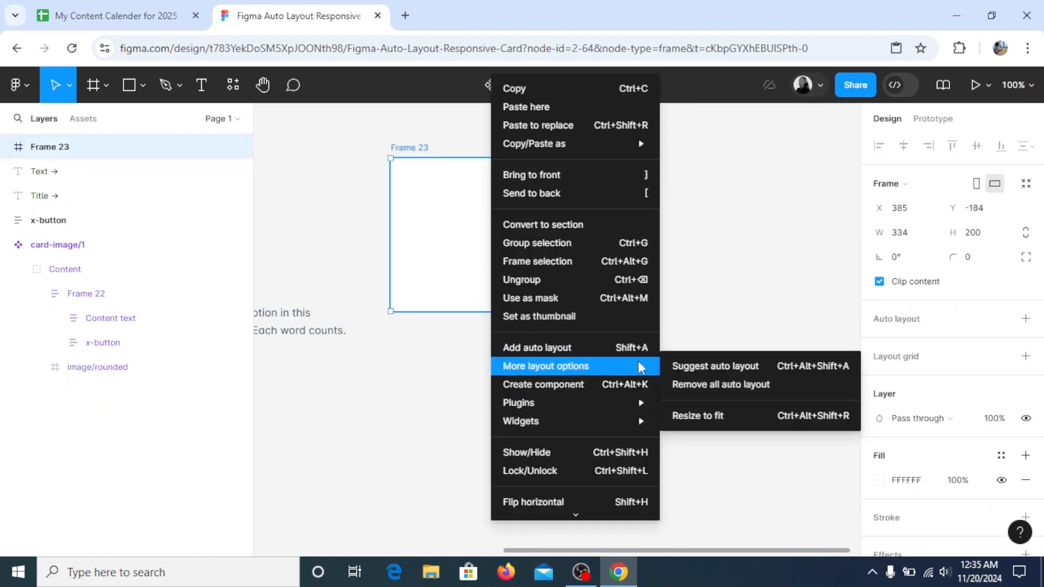
pyautogui.moveTo(640, 403)
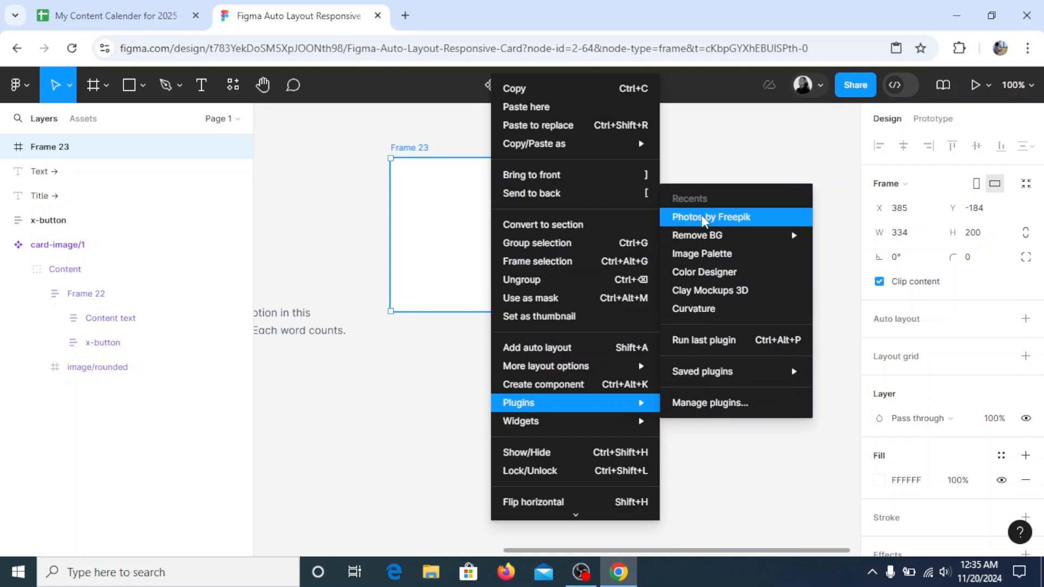
pyautogui.click(703, 218)
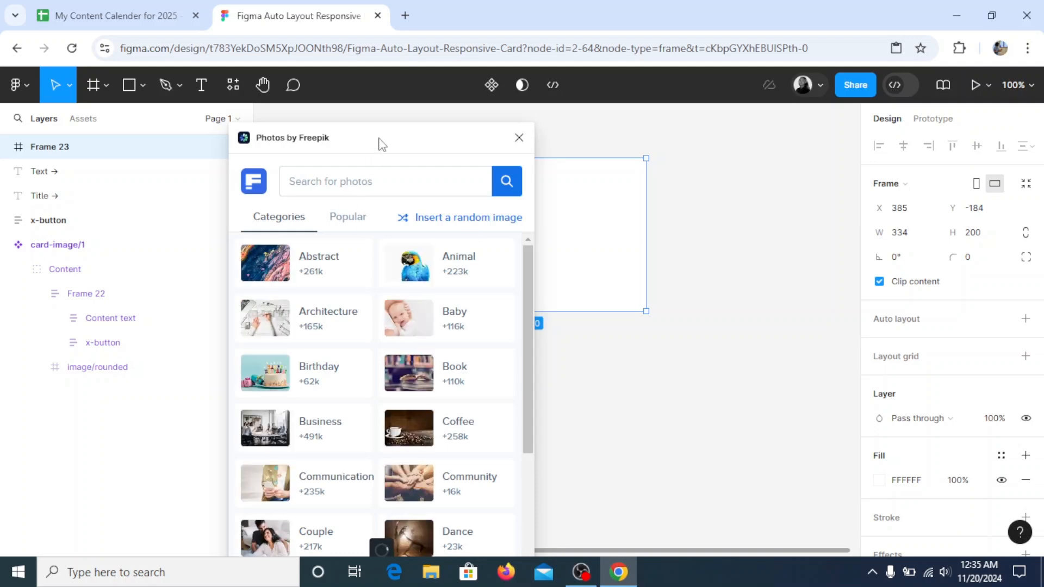
pyautogui.moveTo(380, 145); pyautogui.dragTo(667, 143)
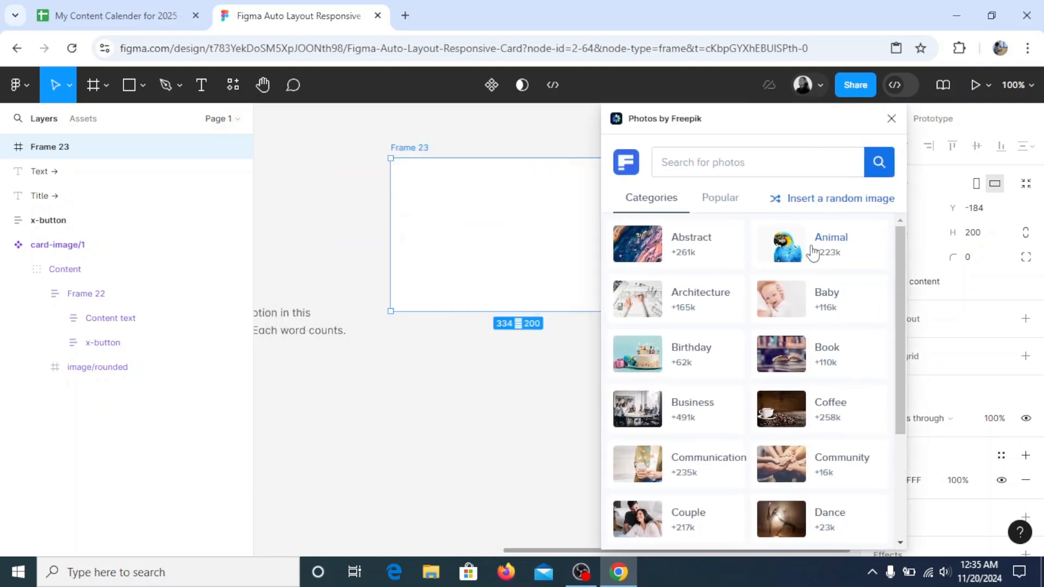
pyautogui.click(811, 252)
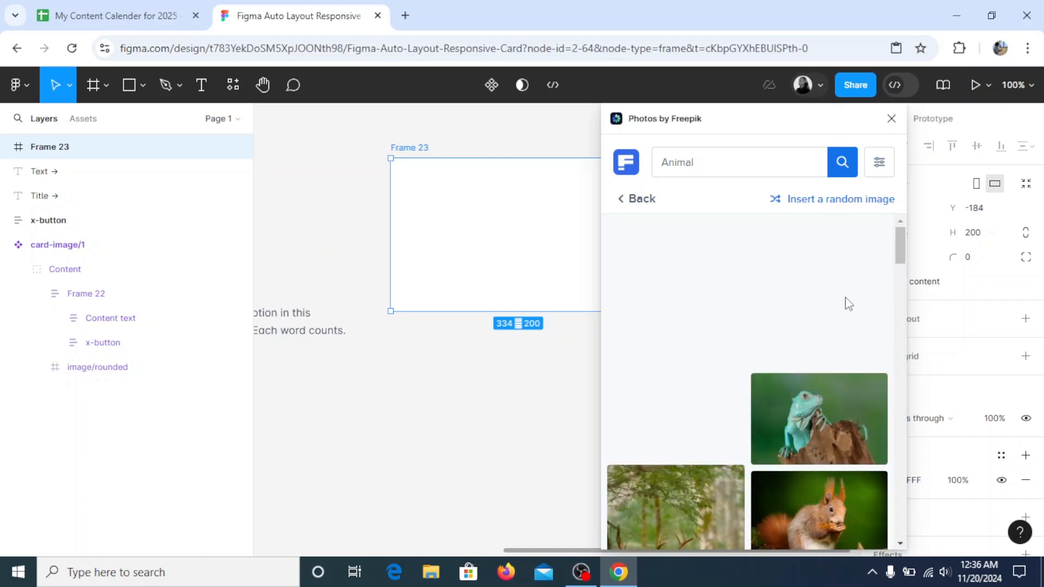
# Fill the frame with the photo of the red parrot from the Animal category
pyautogui.scroll(-5, 848, 304)
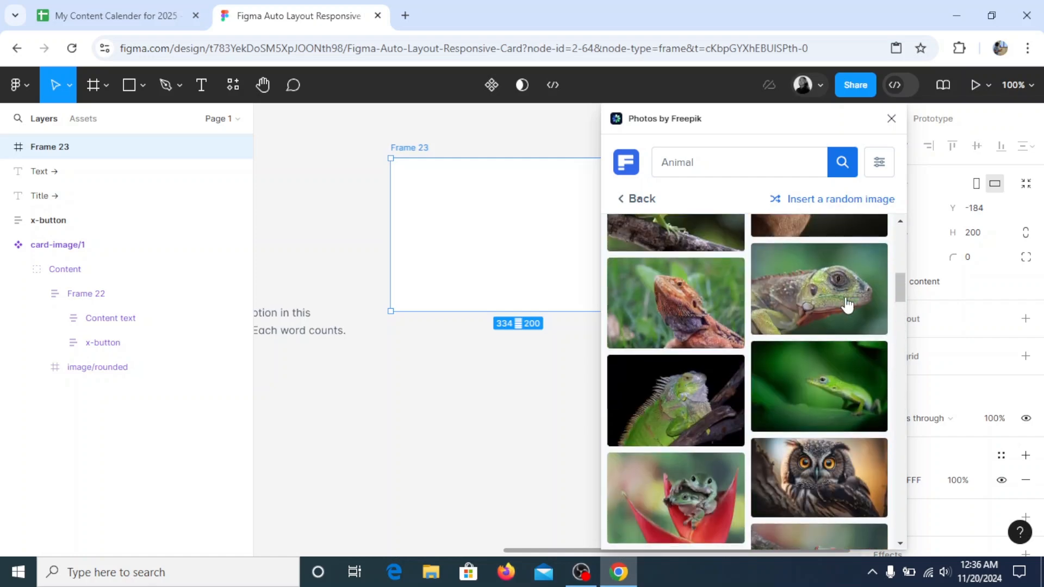
pyautogui.scroll(-10, 867, 401)
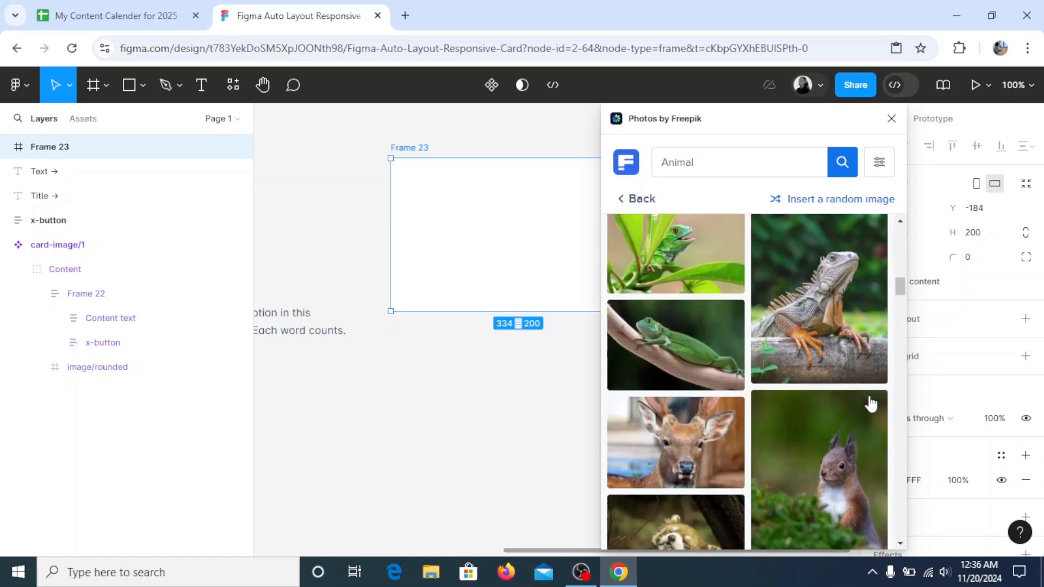
pyautogui.scroll(8, 871, 403)
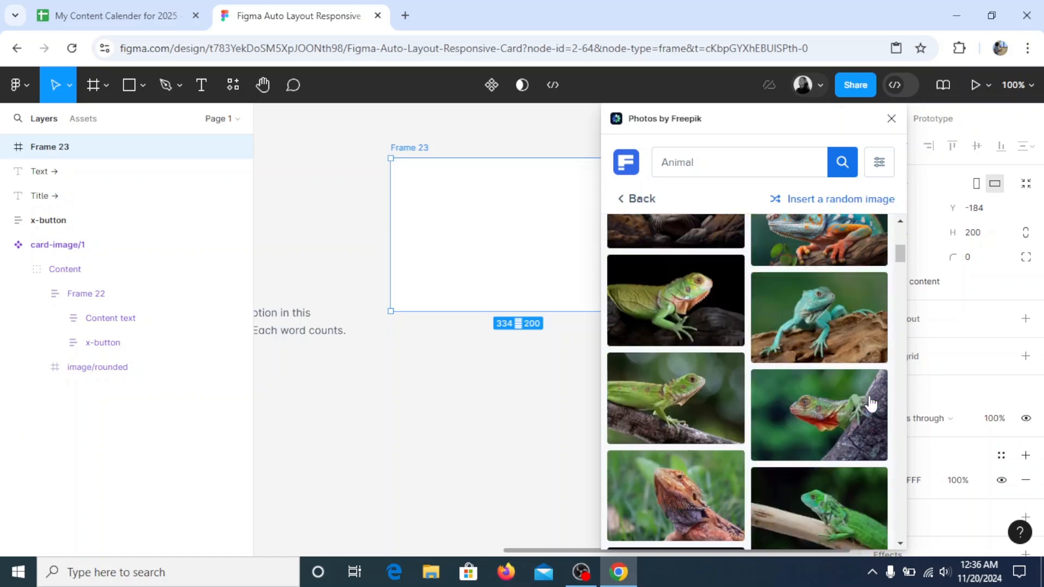
pyautogui.scroll(-8, 870, 403)
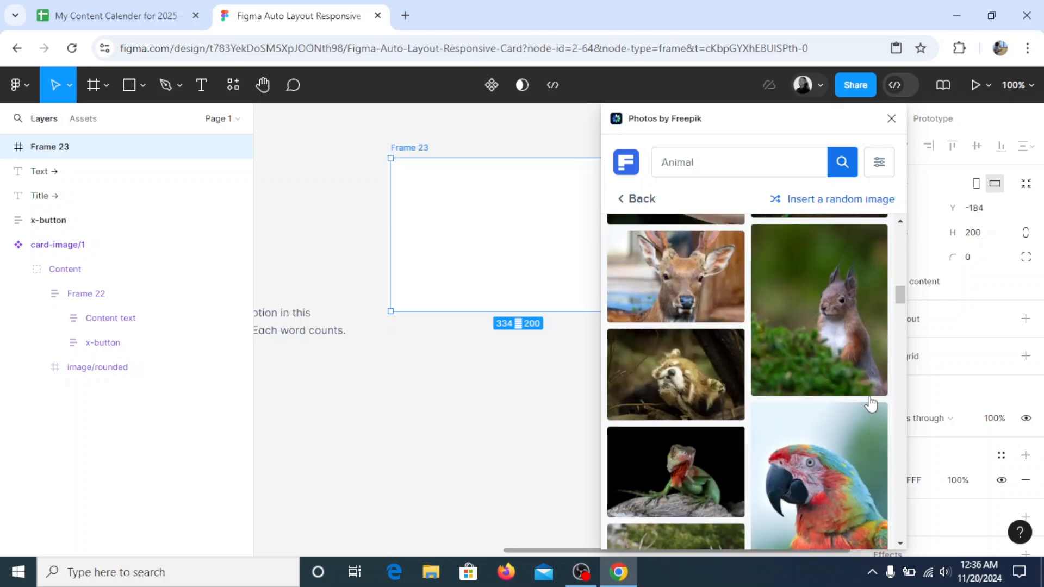
pyautogui.click(850, 351)
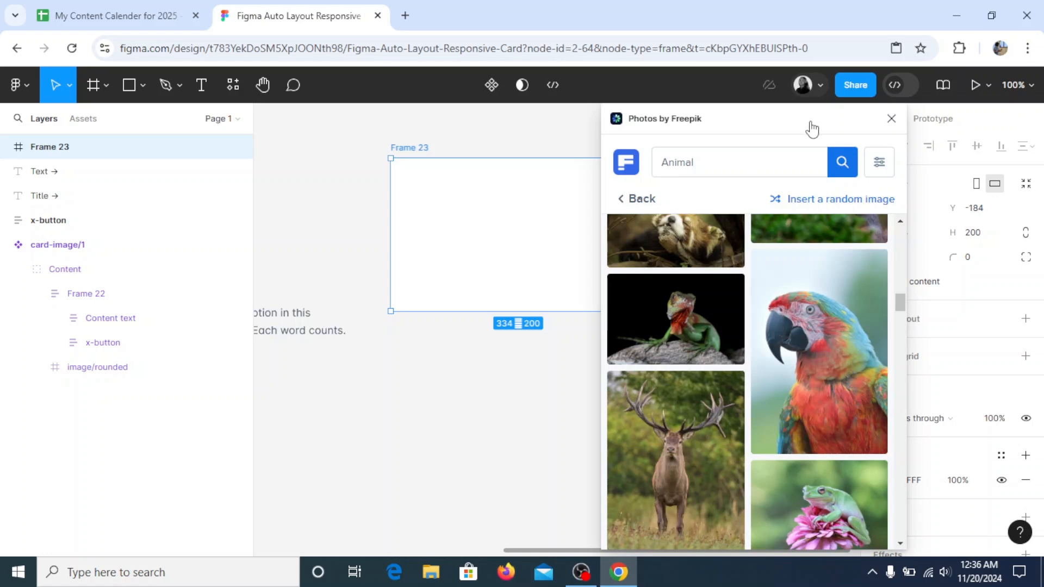
# Fill the frame with the close-up photo of the owl's eyes and close the photo plugin
pyautogui.moveTo(753, 125); pyautogui.dragTo(819, 123)
pyautogui.scroll(-4, 863, 425)
pyautogui.scroll(-3, 863, 430)
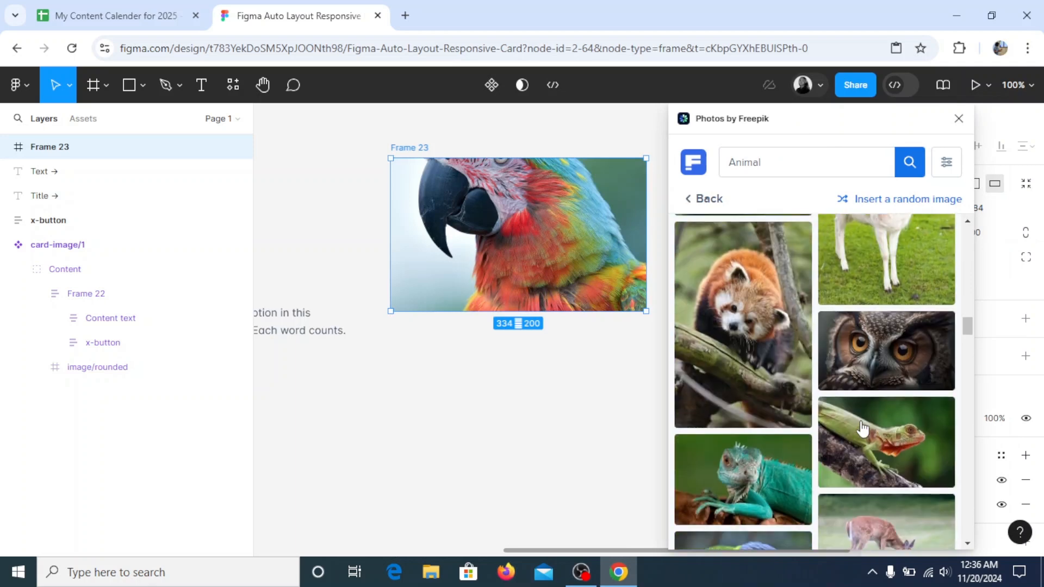
pyautogui.click(902, 321)
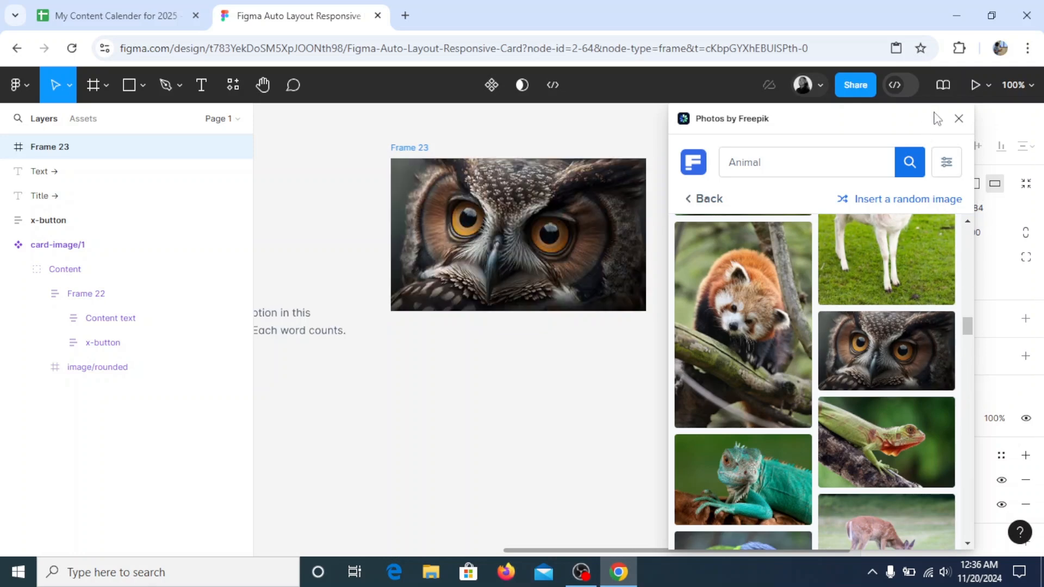
pyautogui.click(959, 118)
# Examine the corner radius of the rounded rectangle that holds the reference card's image
pyautogui.click(262, 85)
pyautogui.moveTo(321, 175); pyautogui.dragTo(742, 178)
pyautogui.moveTo(395, 239); pyautogui.dragTo(416, 237)
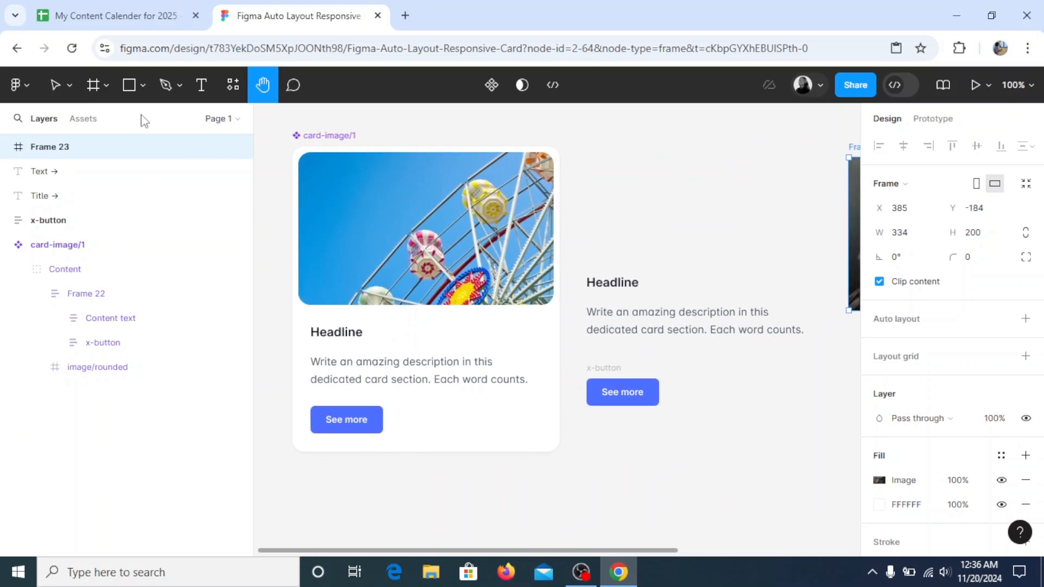
pyautogui.click(56, 84)
pyautogui.click(384, 244)
pyautogui.doubleClick(385, 247)
pyautogui.doubleClick(345, 249)
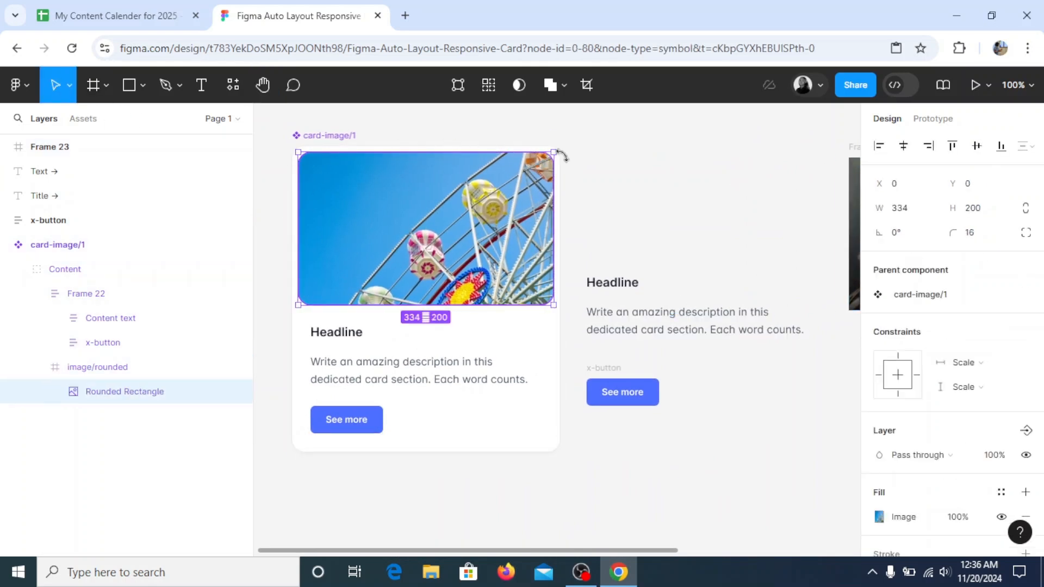
# Set the corner radius of the owl image frame to 16 and deselect it
pyautogui.click(264, 84)
pyautogui.moveTo(730, 280); pyautogui.dragTo(347, 285)
pyautogui.click(55, 84)
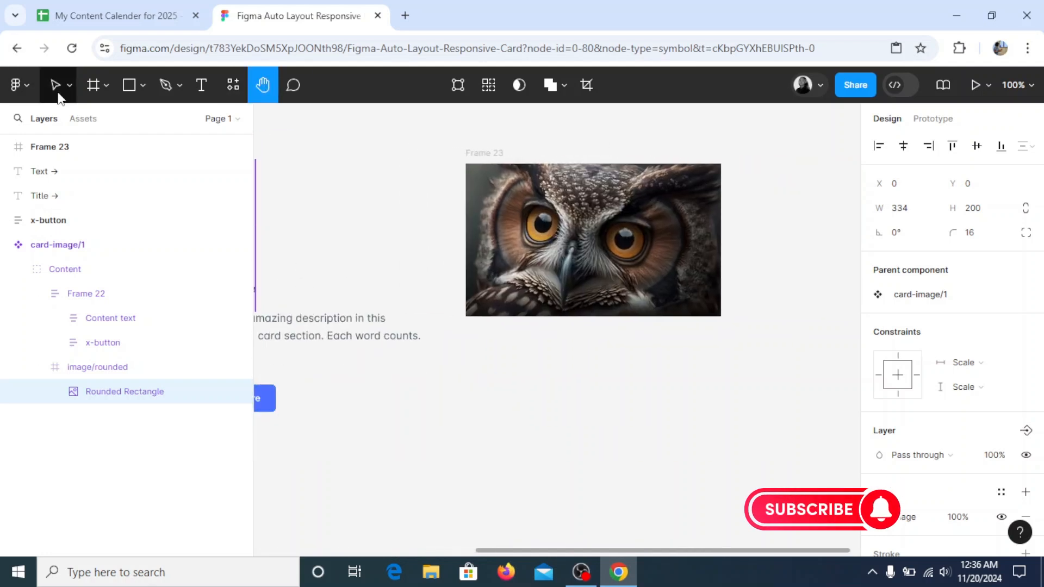
pyautogui.click(636, 228)
pyautogui.click(984, 264)
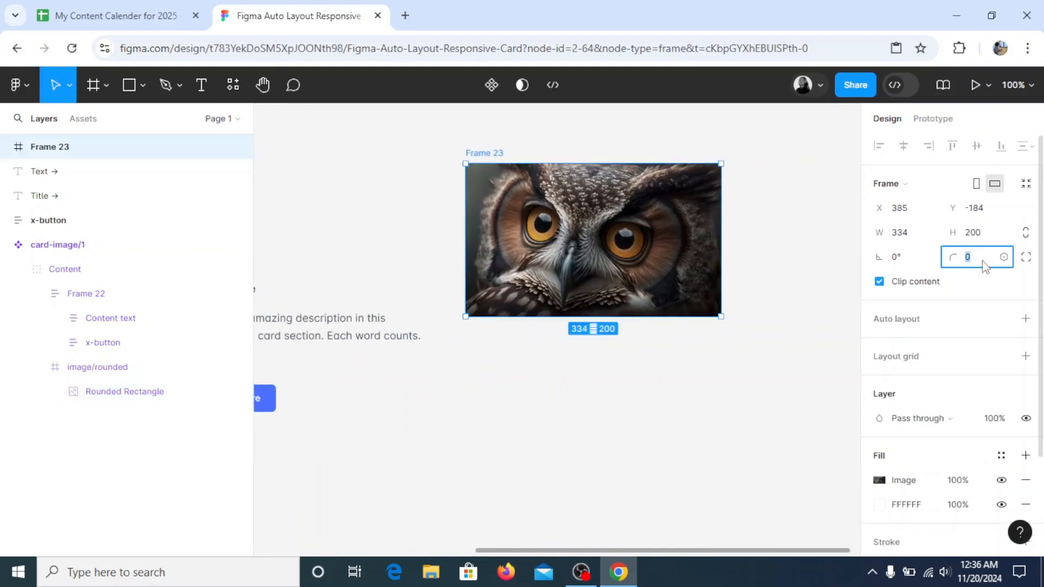
pyautogui.write('16')
pyautogui.press('Return')
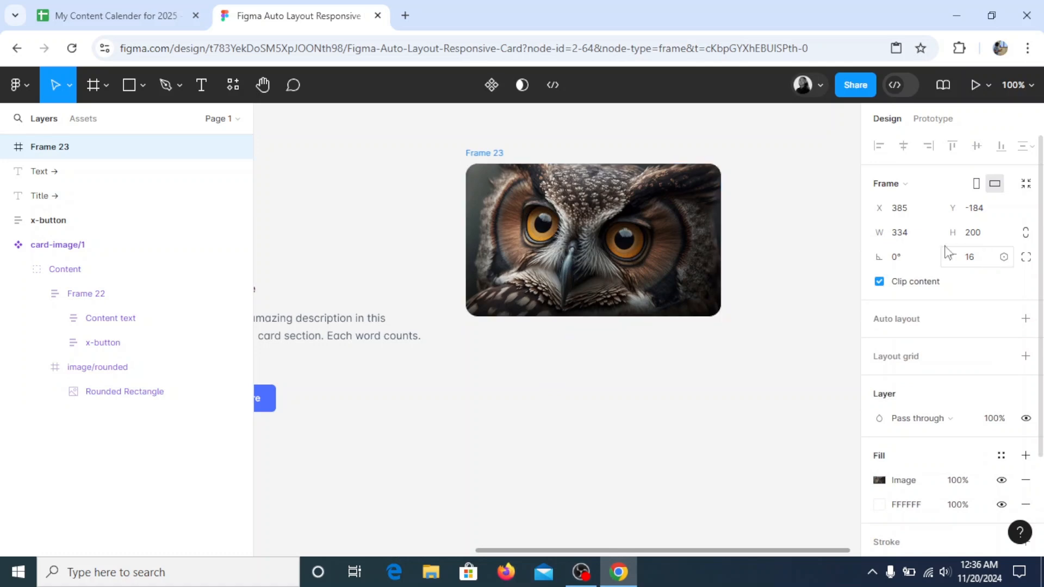
pyautogui.click(588, 373)
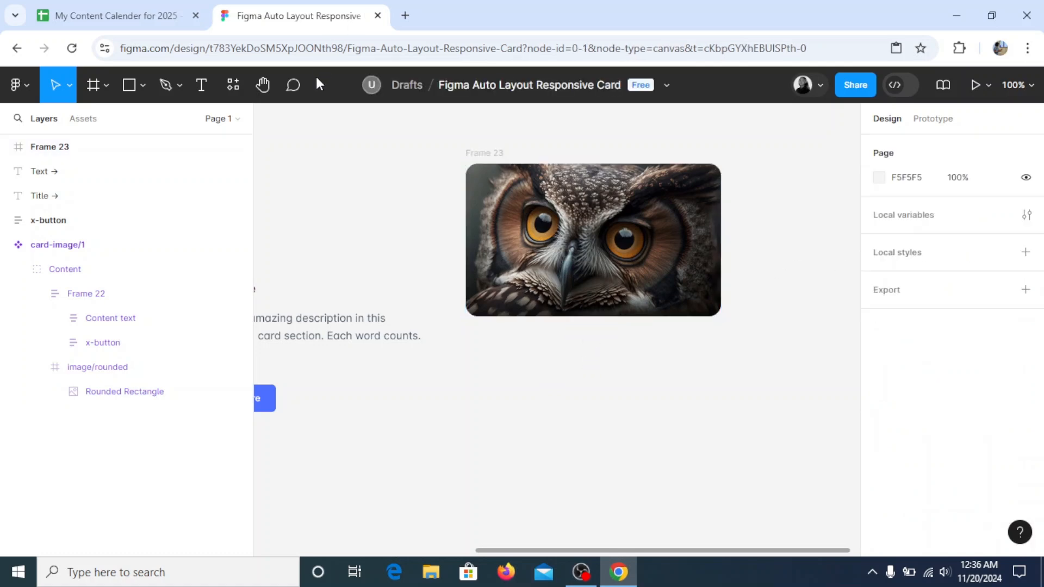
# Move the headline, the description and the See more button directly beneath the owl image, stacked along its left edge
pyautogui.click(252, 82)
pyautogui.moveTo(347, 238); pyautogui.dragTo(641, 280)
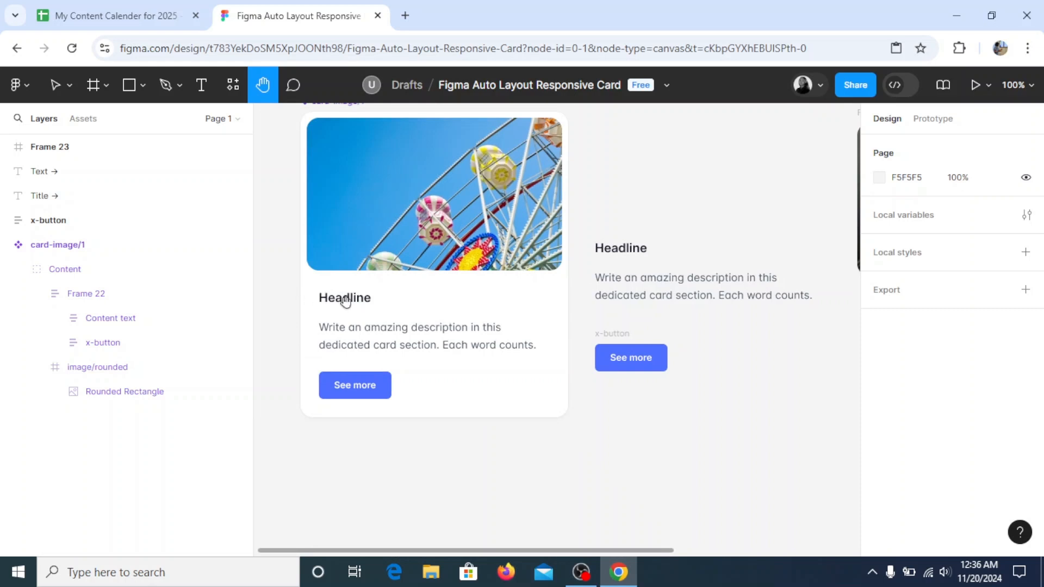
pyautogui.moveTo(511, 354); pyautogui.dragTo(397, 301)
pyautogui.click(55, 85)
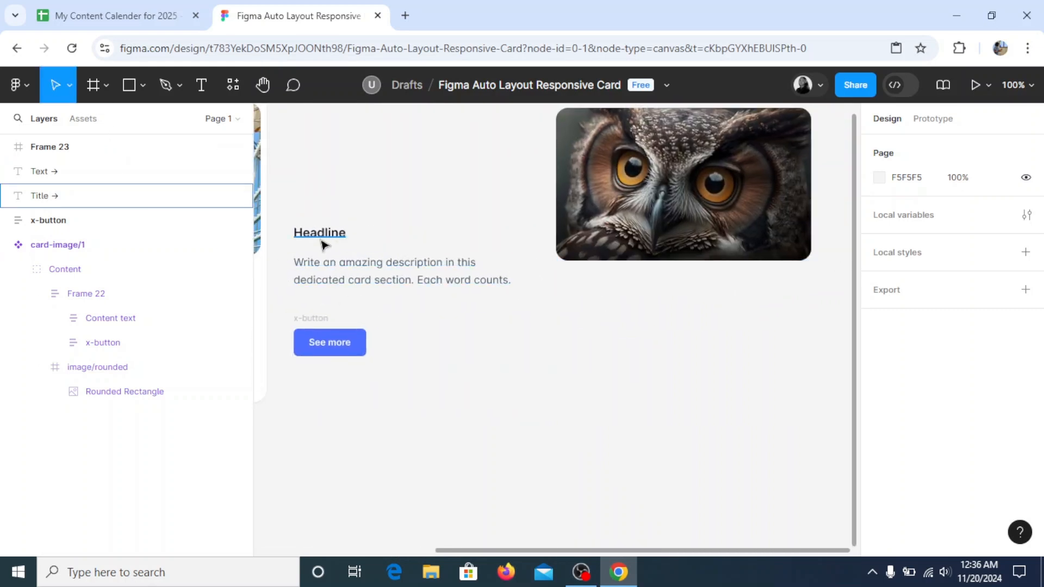
pyautogui.click(338, 240)
pyautogui.moveTo(386, 249); pyautogui.dragTo(566, 290)
pyautogui.click(338, 279)
pyautogui.moveTo(338, 279); pyautogui.dragTo(570, 330)
pyautogui.moveTo(311, 318); pyautogui.dragTo(569, 358)
pyautogui.click(262, 86)
pyautogui.moveTo(427, 198); pyautogui.dragTo(435, 188)
pyautogui.moveTo(547, 250); pyautogui.dragTo(468, 241)
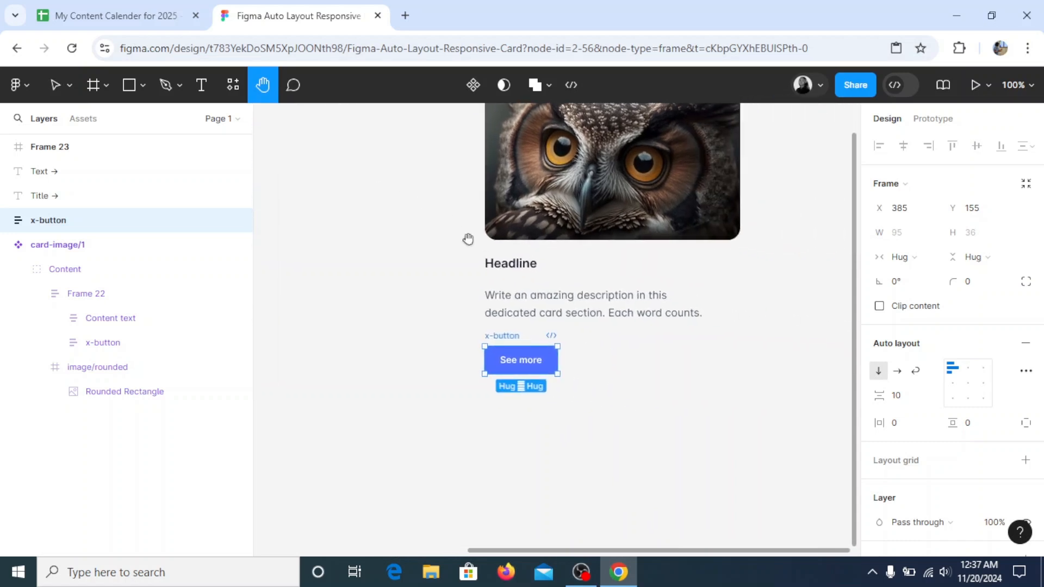
pyautogui.moveTo(524, 322)
pyautogui.mouseDown()
pyautogui.moveTo(533, 318)
pyautogui.moveTo(519, 320)
pyautogui.mouseUp()
pyautogui.click(56, 85)
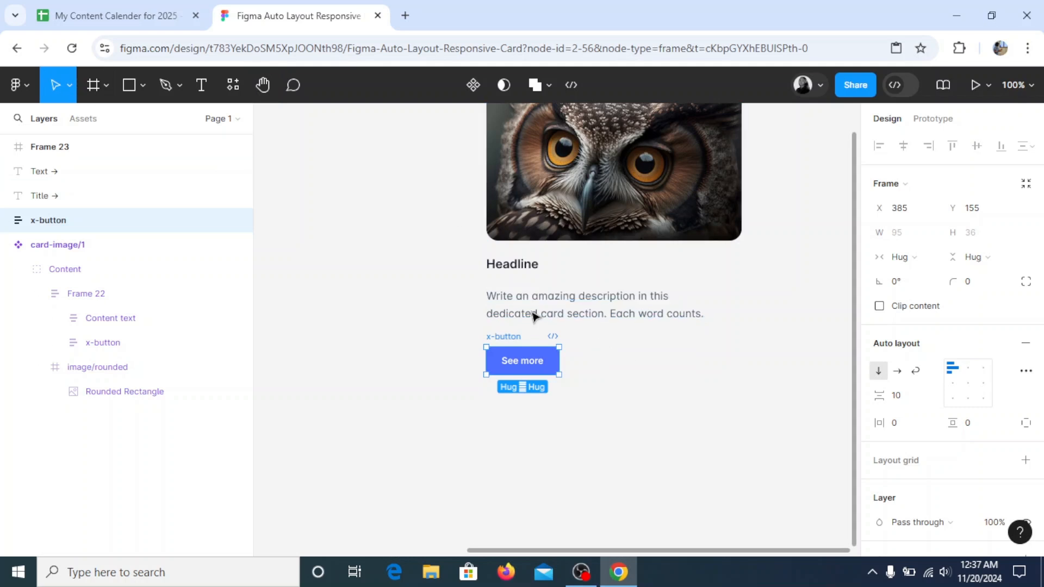
pyautogui.click(507, 269)
pyautogui.click(517, 315)
pyautogui.click(512, 361)
pyautogui.click(640, 377)
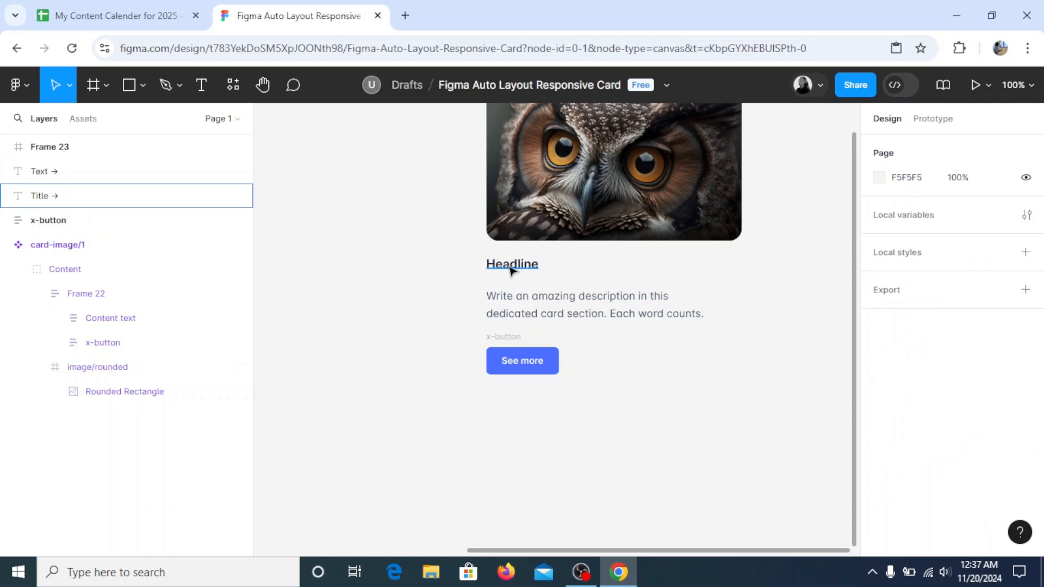
# Wrap the headline, the description and the See more button together in an auto layout frame
pyautogui.scroll(1, 526, 274)
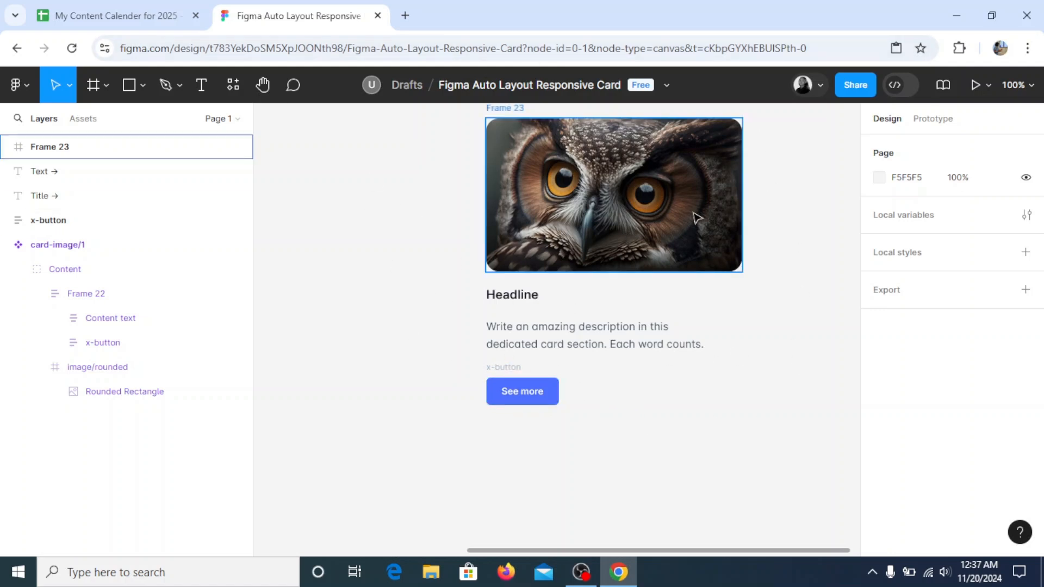
pyautogui.click(517, 301)
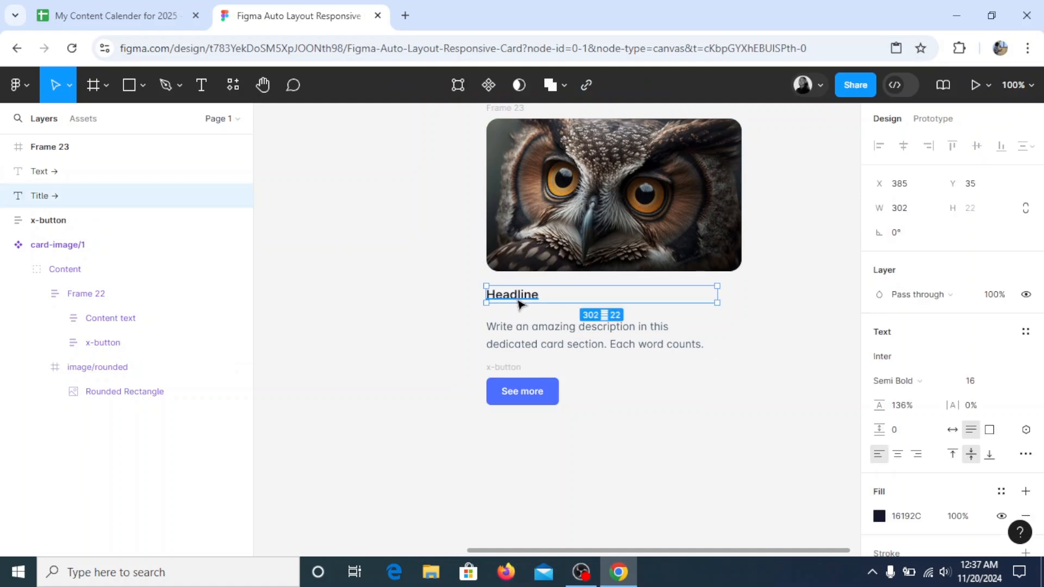
pyautogui.keyDown('shift'); pyautogui.click(523, 340); pyautogui.keyUp('shift')
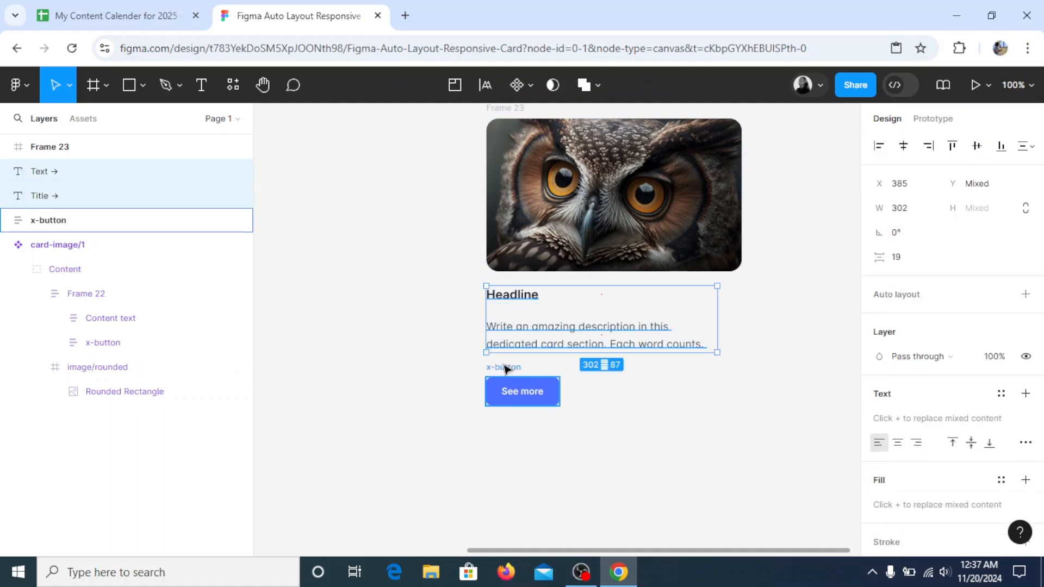
pyautogui.keyDown('shift'); pyautogui.click(508, 367); pyautogui.keyUp('shift')
pyautogui.rightClick(567, 387)
pyautogui.moveTo(570, 387)
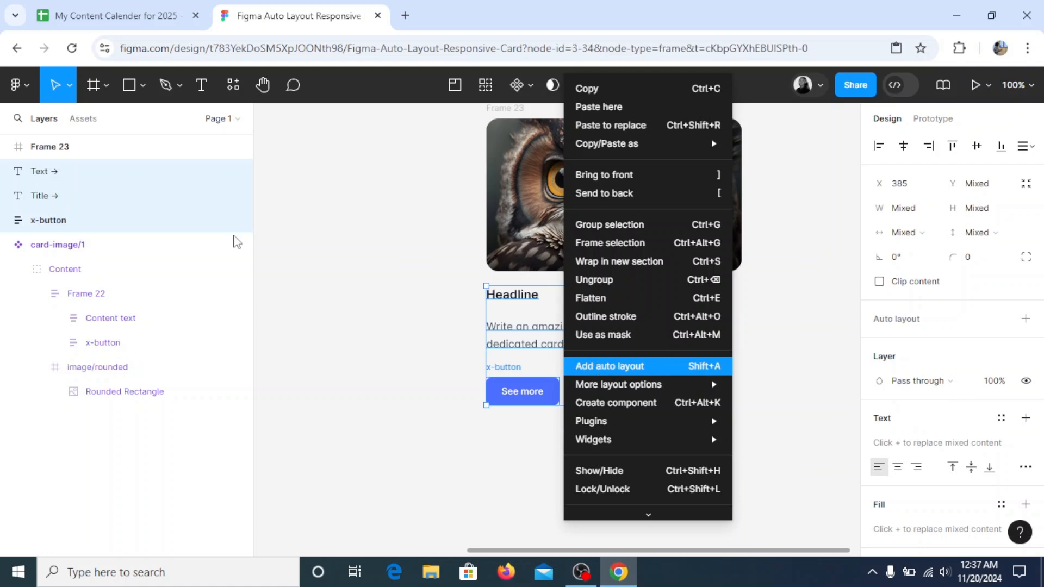
pyautogui.click(676, 366)
# Set the vertical gap between the items of the text and button frame to 24
pyautogui.click(906, 399)
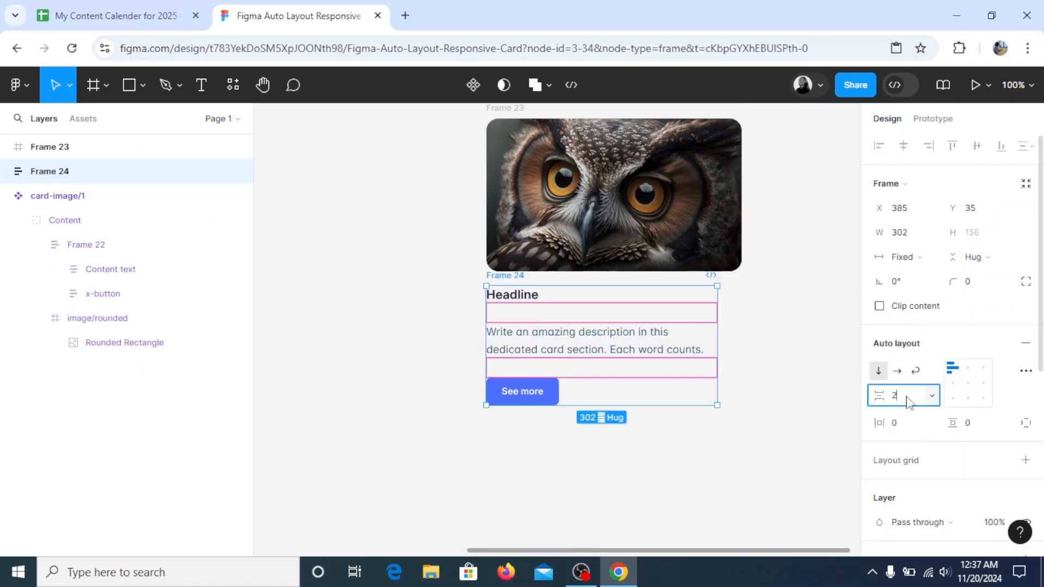
pyautogui.write('24')
pyautogui.press('Return')
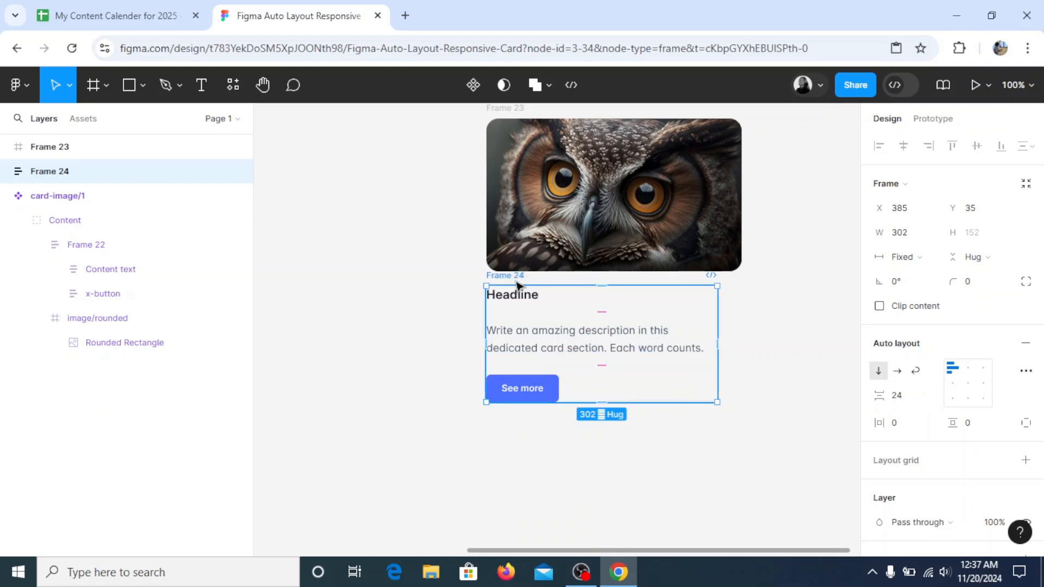
# Compare the text spacing with the reference card and set the text and button frame's vertical gap to 16
pyautogui.press('h')
pyautogui.moveTo(410, 328); pyautogui.dragTo(775, 276)
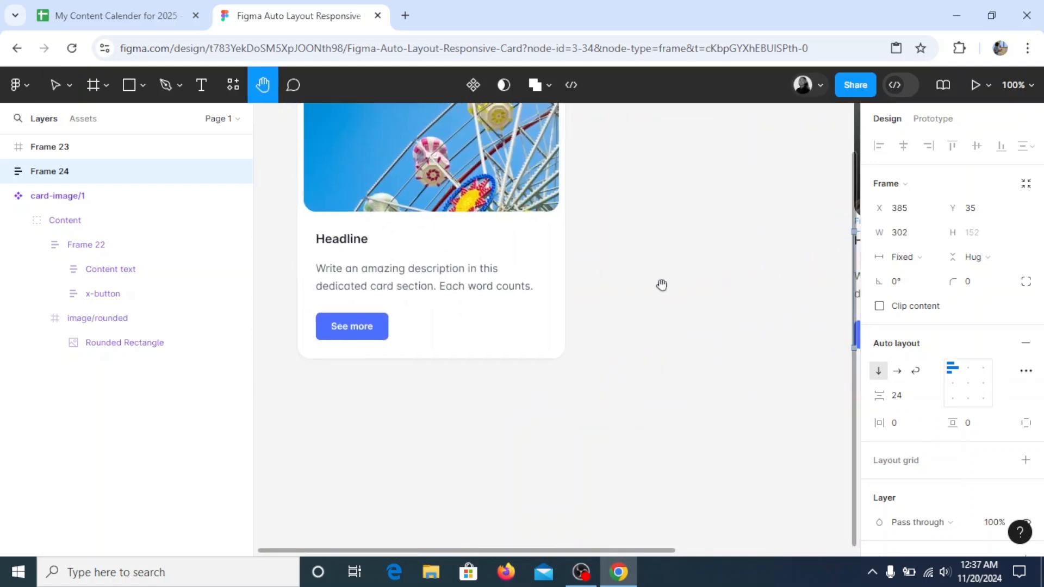
pyautogui.moveTo(697, 285); pyautogui.dragTo(349, 315)
pyautogui.moveTo(600, 304); pyautogui.dragTo(570, 307)
pyautogui.click(55, 84)
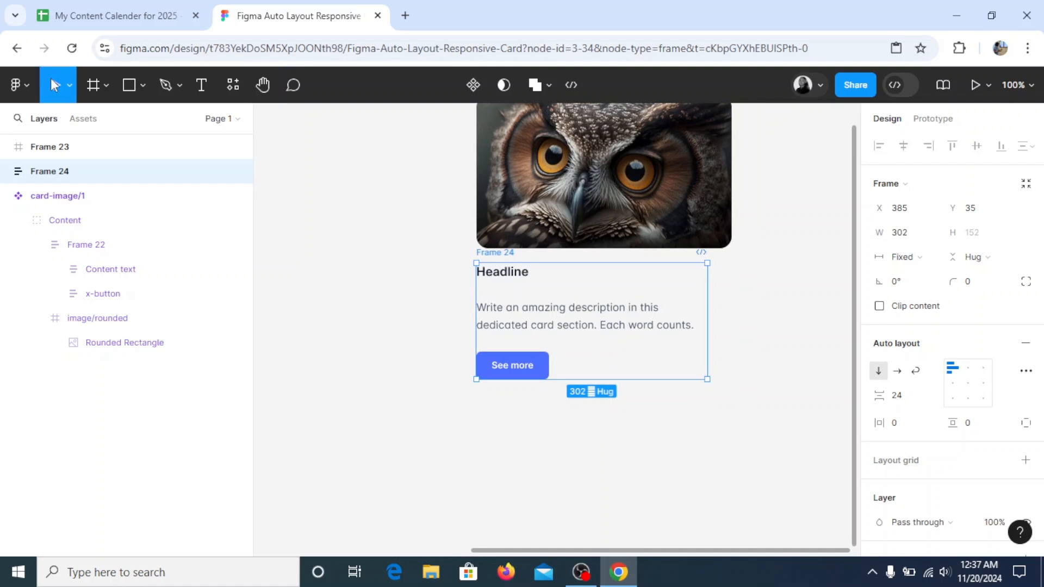
pyautogui.click(919, 398)
pyautogui.write('16')
pyautogui.press('Return')
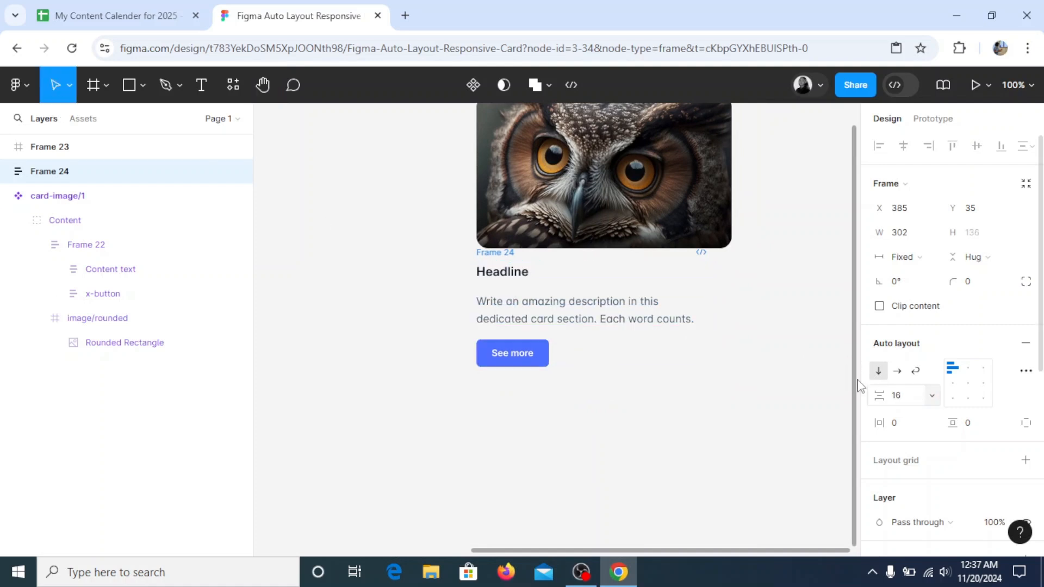
pyautogui.click(552, 462)
# Shift the text frame slightly down, 30 below the owl image, and wrap both frames in one vertical auto layout
pyautogui.moveTo(491, 257); pyautogui.dragTo(487, 263)
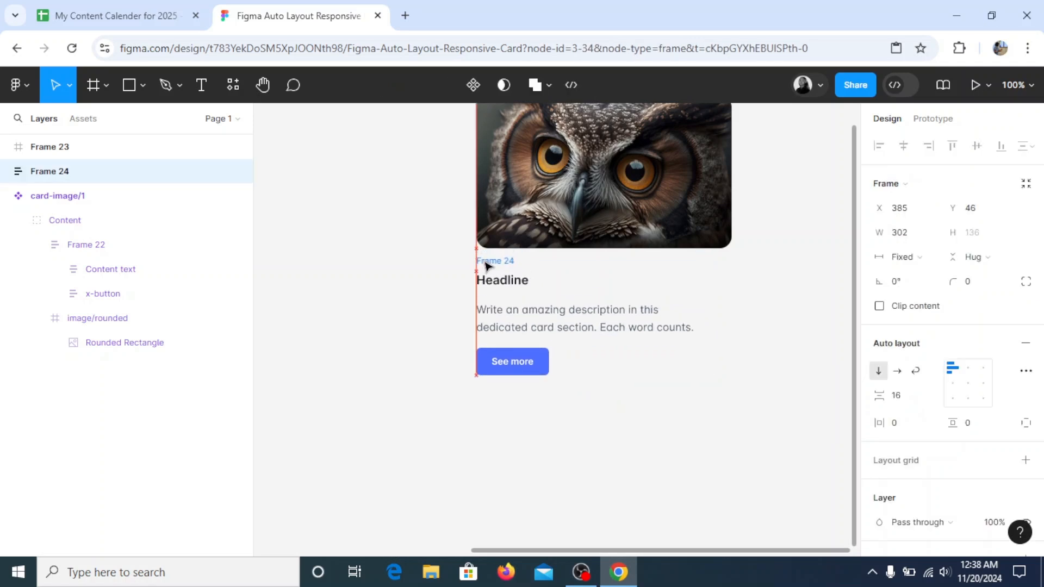
pyautogui.scroll(1, 495, 272)
pyautogui.click(567, 223)
pyautogui.scroll(1, 567, 223)
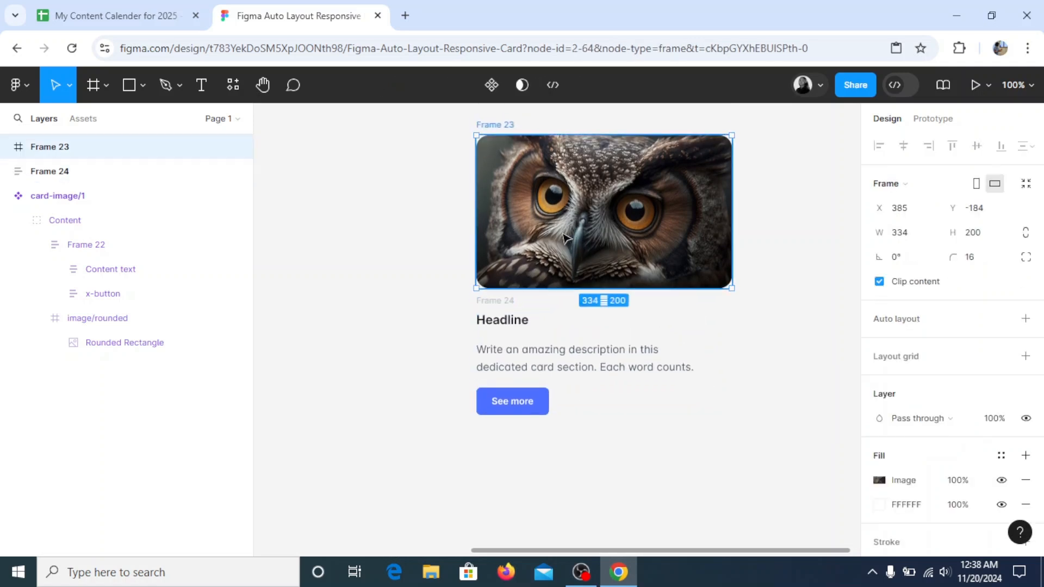
pyautogui.click(496, 304)
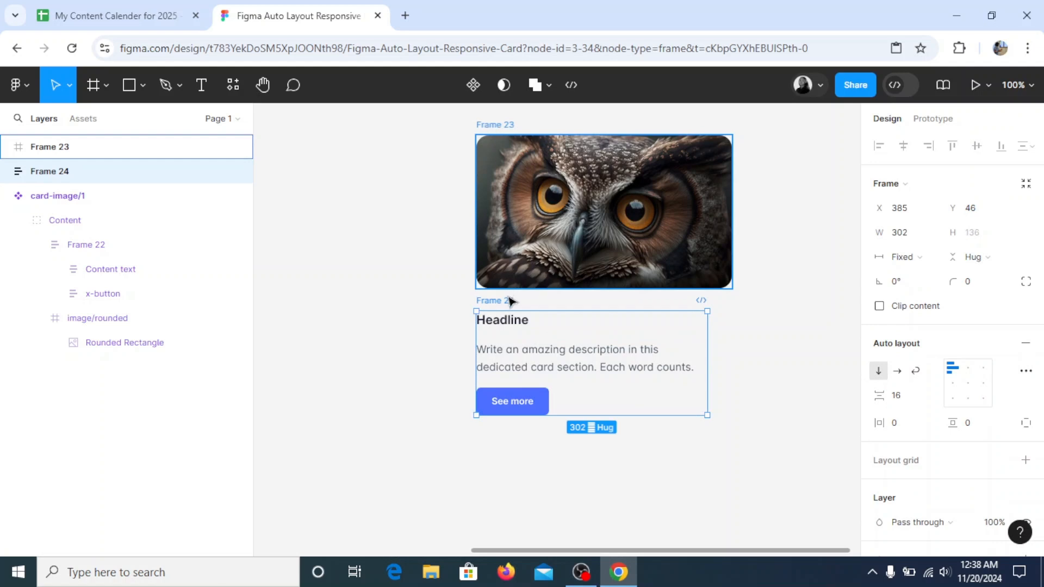
pyautogui.click(500, 125)
pyautogui.click(495, 301)
pyautogui.keyDown('shift'); pyautogui.click(499, 125); pyautogui.keyUp('shift')
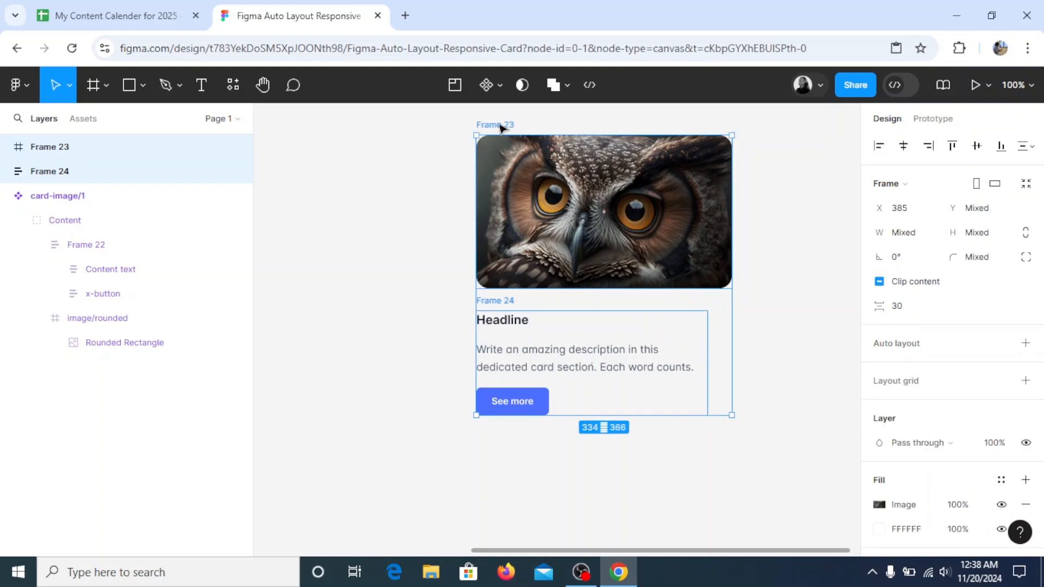
pyautogui.rightClick(496, 129)
pyautogui.click(525, 385)
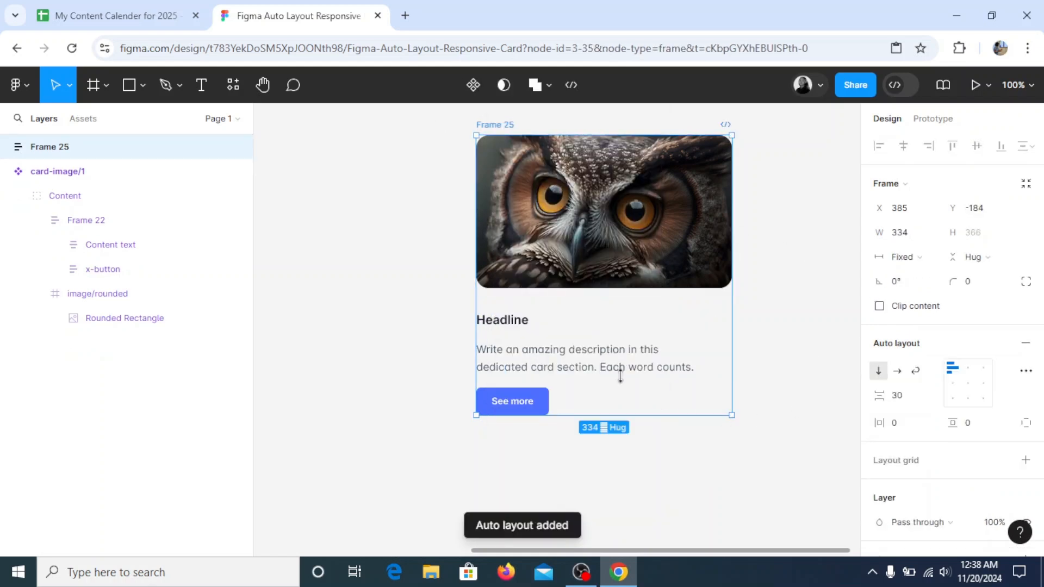
# Set the width of the text and button frame to fill its container
pyautogui.click(578, 365)
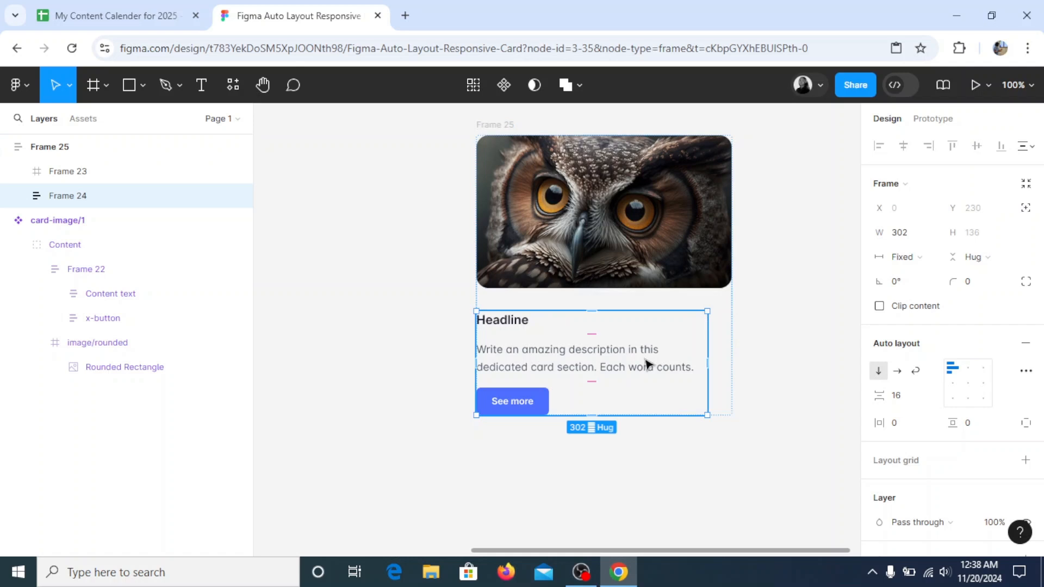
pyautogui.click(924, 259)
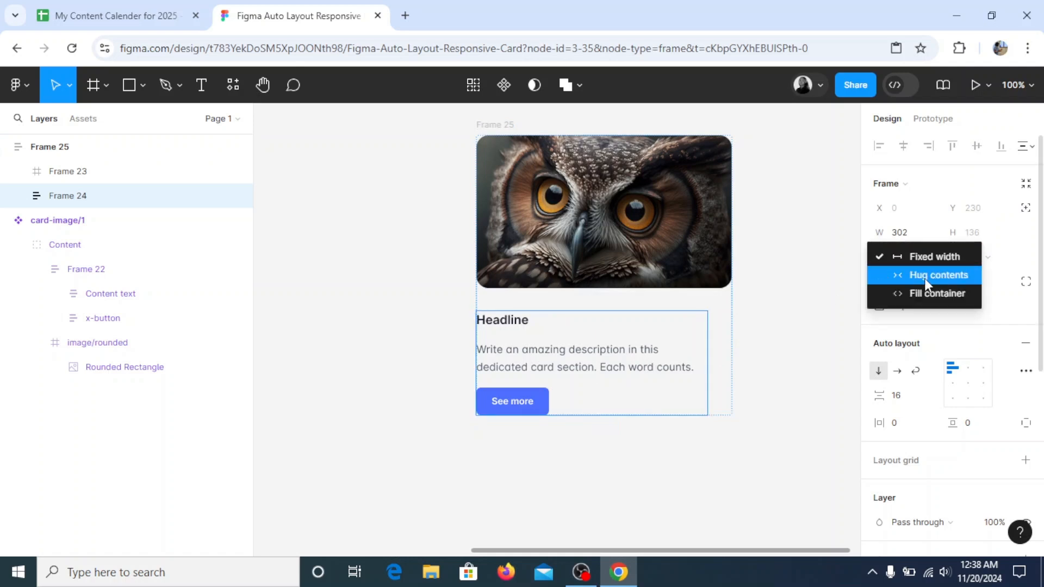
pyautogui.click(924, 294)
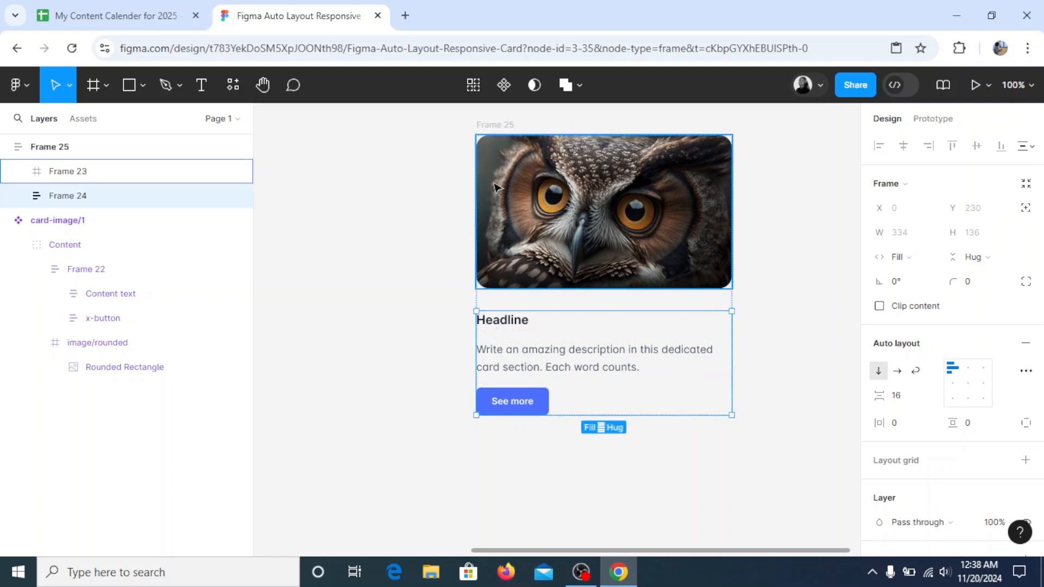
# Move the owl card to about X 300, Y -139, closer to the reference card, and compare the two cards
pyautogui.click(503, 125)
pyautogui.moveTo(498, 129); pyautogui.dragTo(433, 163)
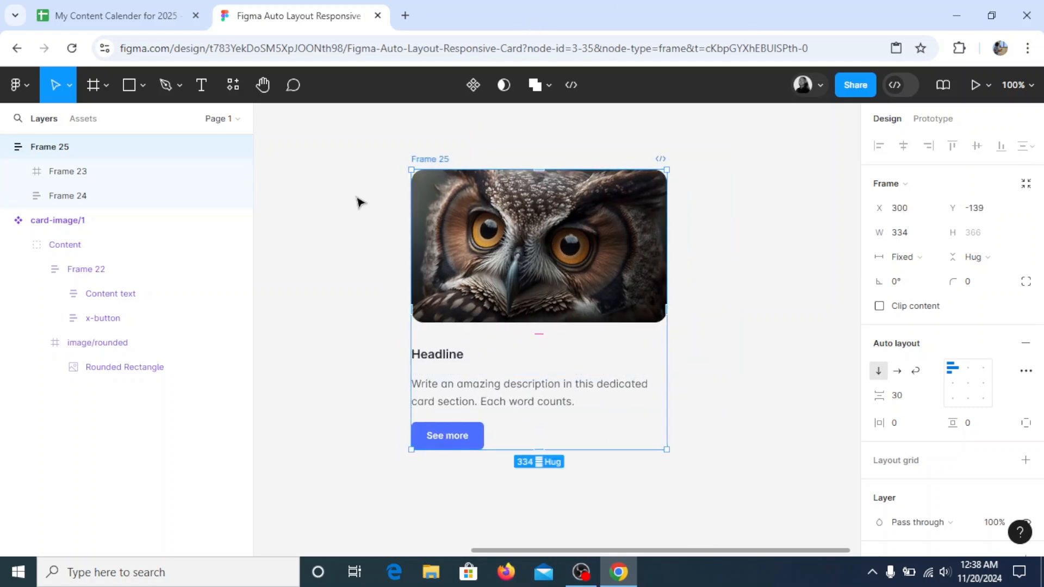
pyautogui.click(263, 84)
pyautogui.moveTo(363, 203); pyautogui.dragTo(715, 205)
pyautogui.moveTo(420, 236); pyautogui.dragTo(548, 238)
pyautogui.moveTo(672, 265); pyautogui.dragTo(423, 256)
pyautogui.moveTo(637, 273); pyautogui.dragTo(380, 268)
pyautogui.click(56, 85)
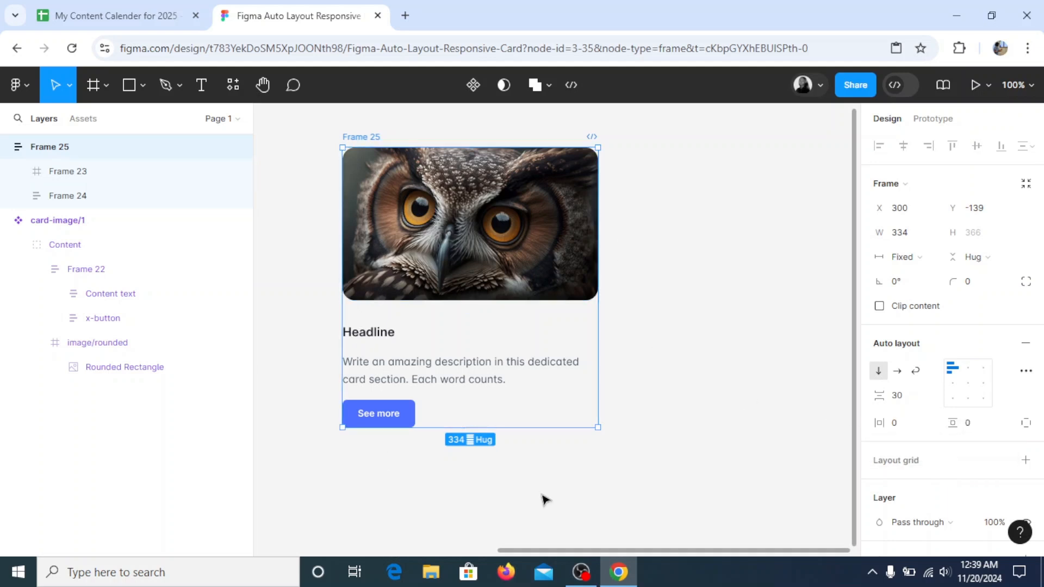
# Set the owl card's horizontal padding and vertical padding to 24 each
pyautogui.click(913, 430)
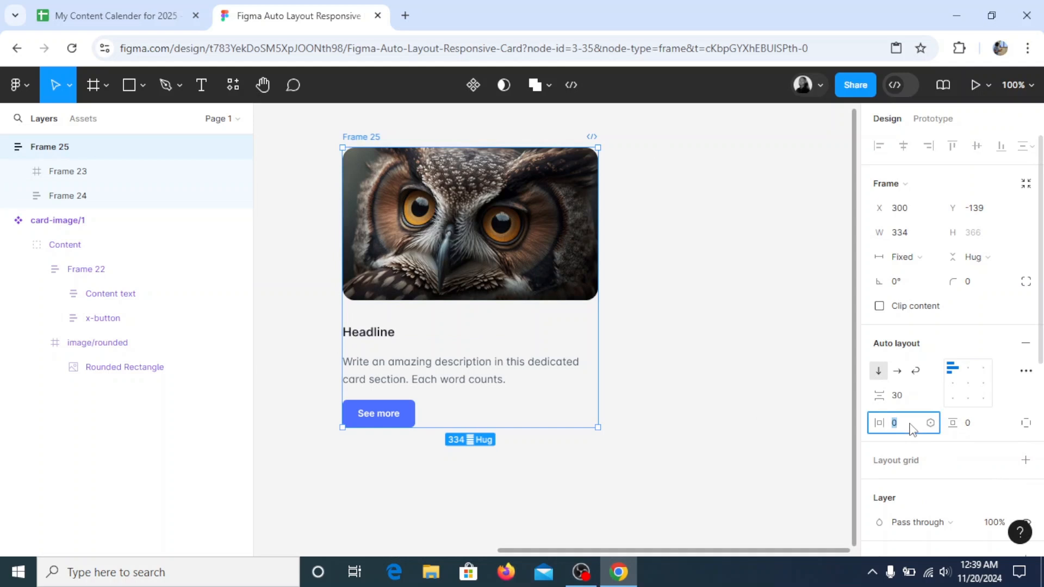
pyautogui.write('24')
pyautogui.press('Return')
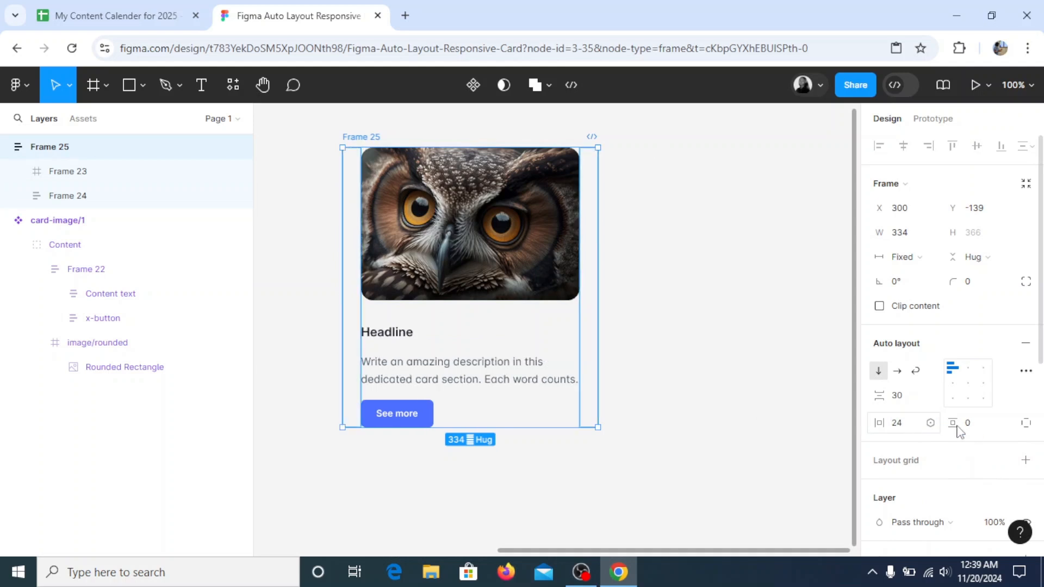
pyautogui.click(981, 429)
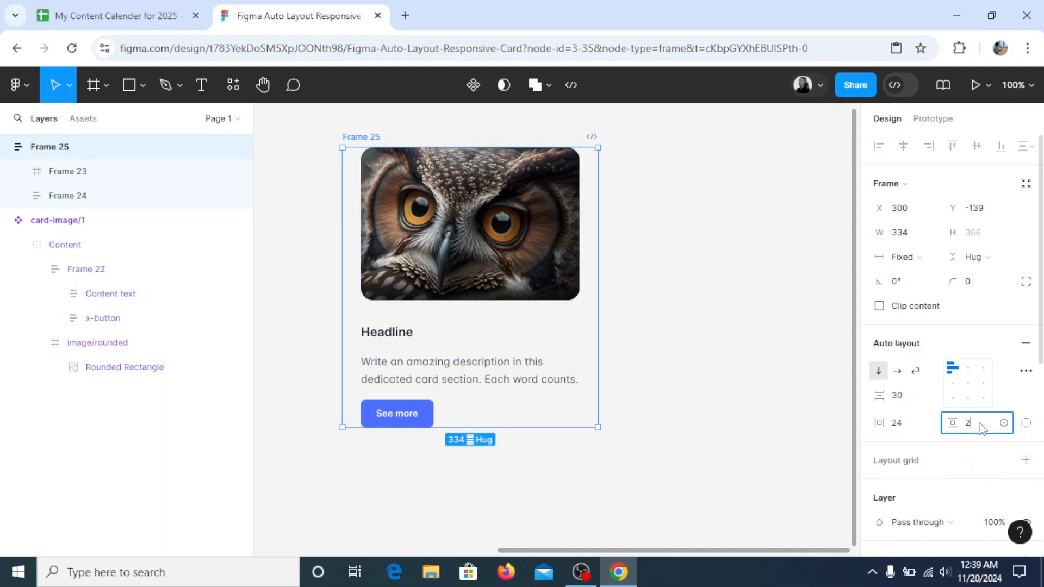
pyautogui.write('24')
pyautogui.press('Return')
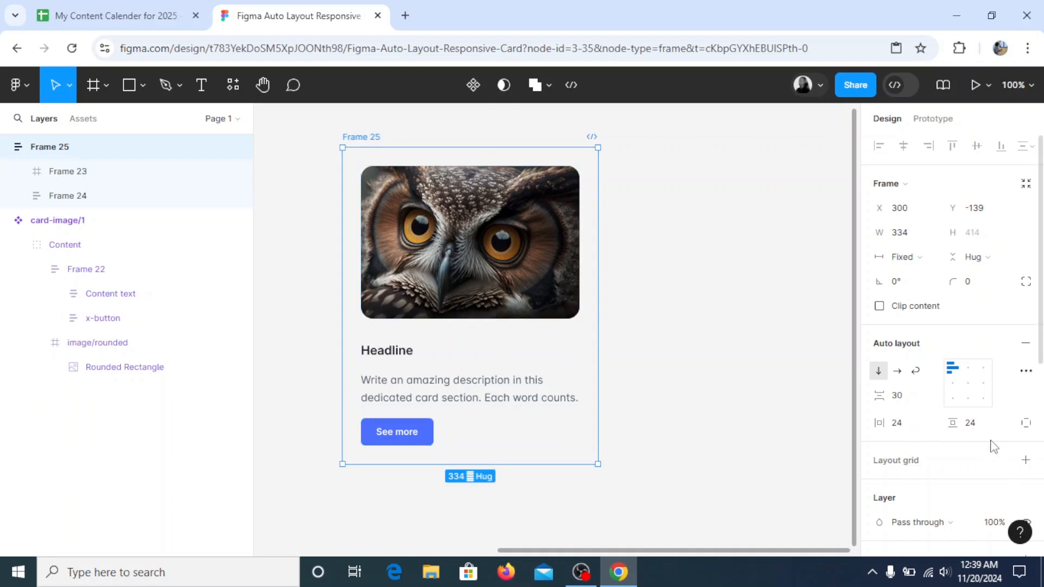
# Add a white FFFFFF fill to the owl card's outer frame, round its corners and deselect it
pyautogui.scroll(-4, 993, 443)
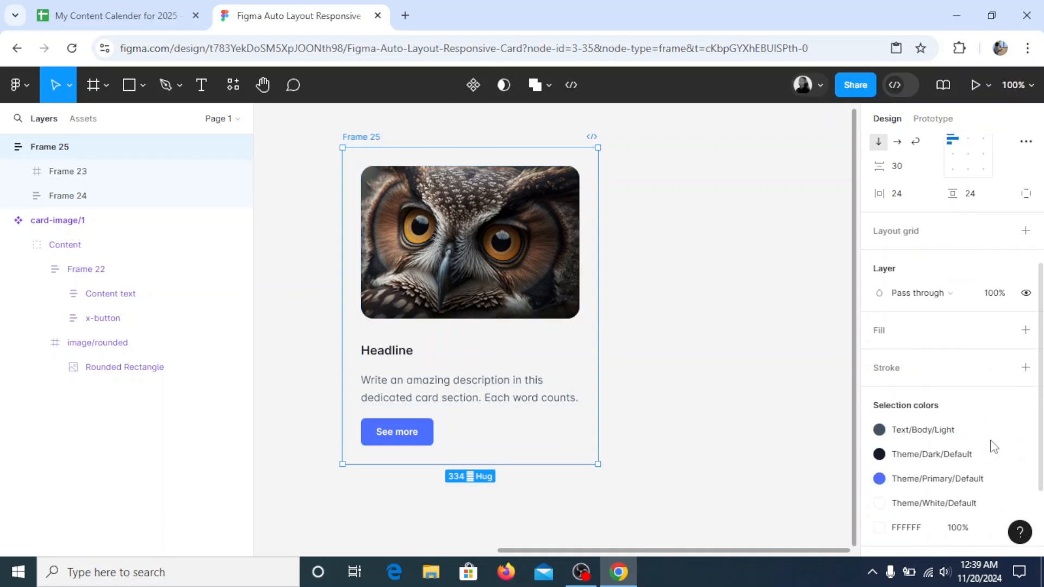
pyautogui.click(1026, 331)
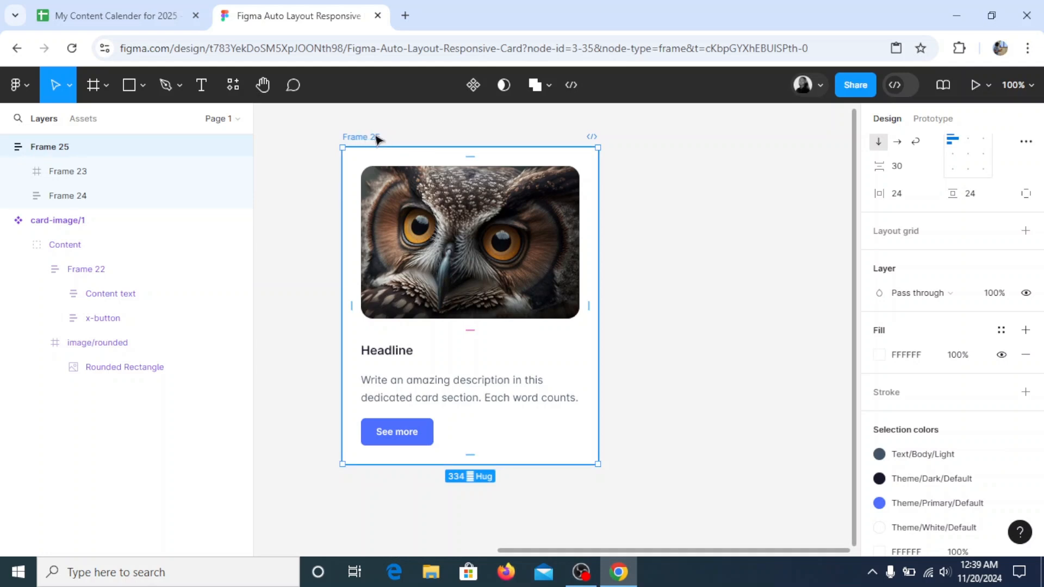
pyautogui.moveTo(379, 140); pyautogui.dragTo(382, 141)
pyautogui.scroll(3, 978, 250)
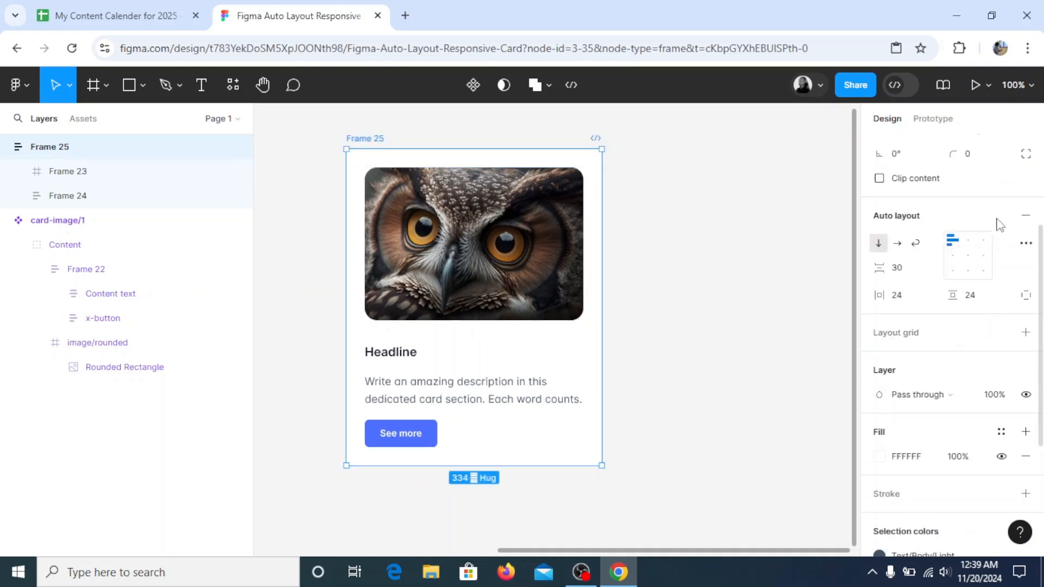
pyautogui.click(990, 281)
pyautogui.write('16')
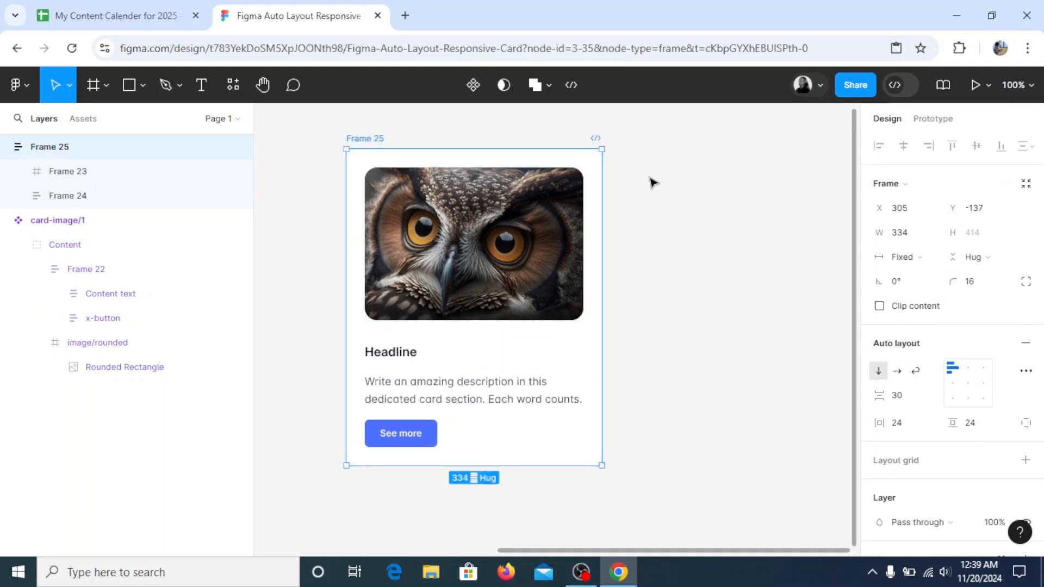
pyautogui.click(699, 210)
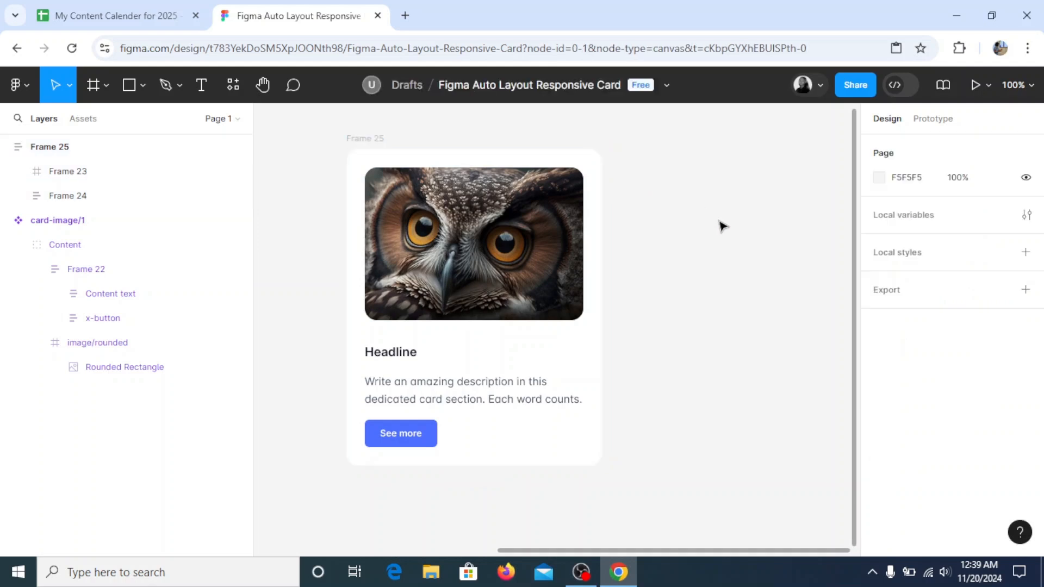
# Examine the owl card's image and text frames and compare the card with the reference card
pyautogui.click(532, 317)
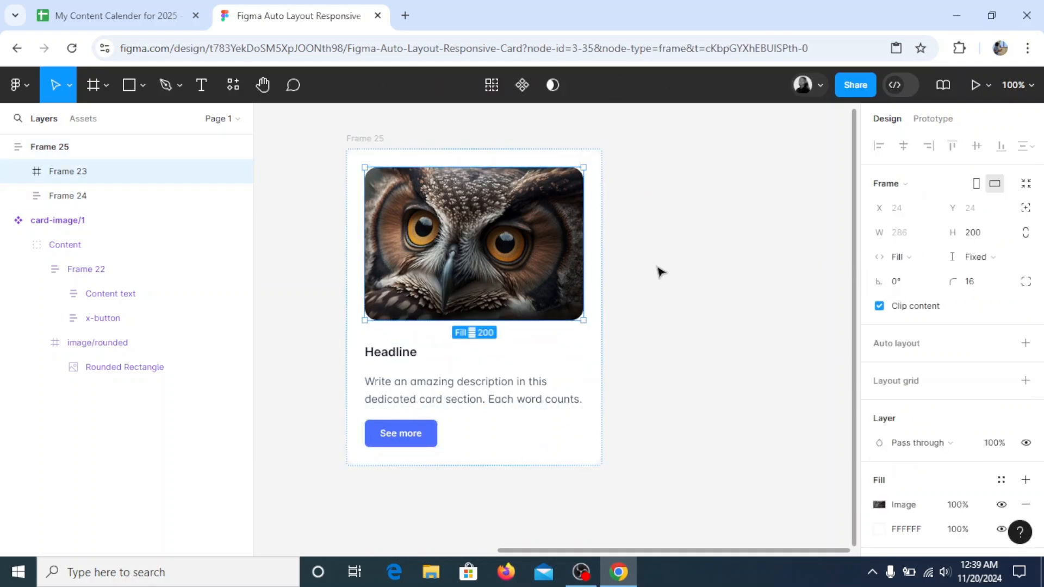
pyautogui.click(523, 413)
pyautogui.click(661, 336)
pyautogui.click(263, 86)
pyautogui.moveTo(340, 257); pyautogui.dragTo(384, 273)
pyautogui.moveTo(464, 284); pyautogui.dragTo(857, 303)
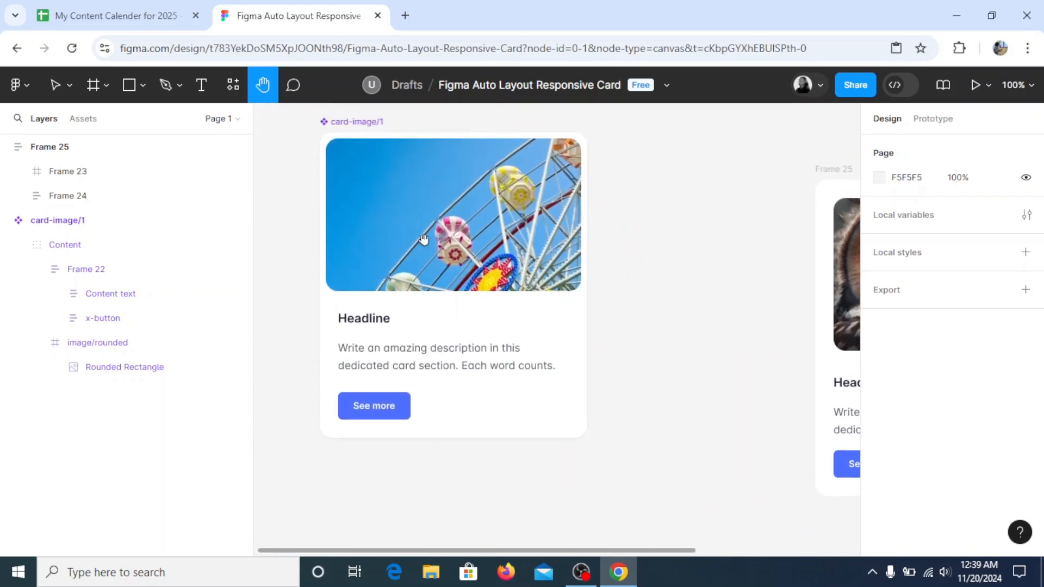
# Review the reference card's auto layout settings and duplicate the owl card beside the original at about X 568, Y -133
pyautogui.click(49, 84)
pyautogui.click(388, 321)
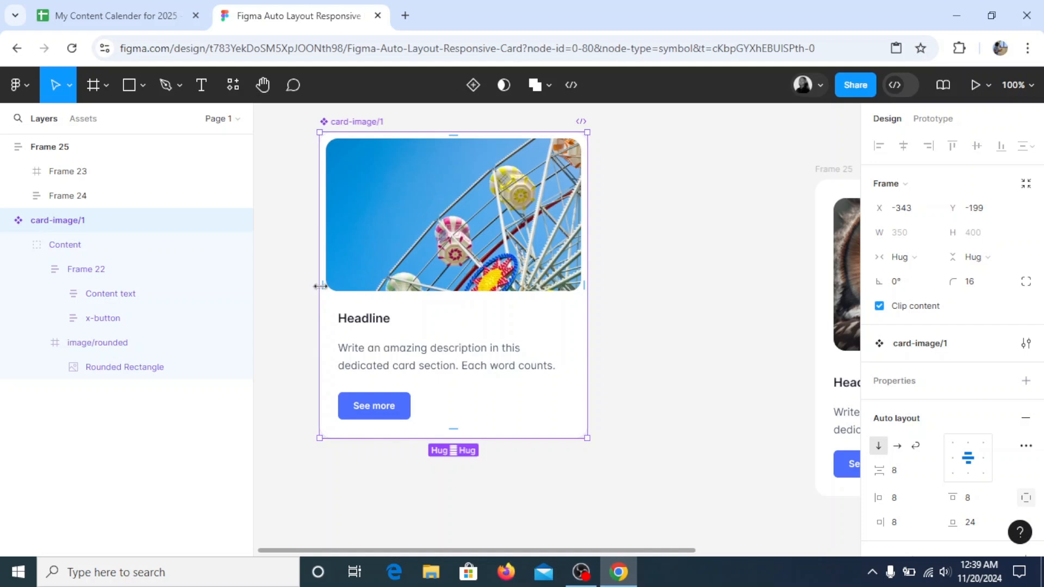
pyautogui.press('h')
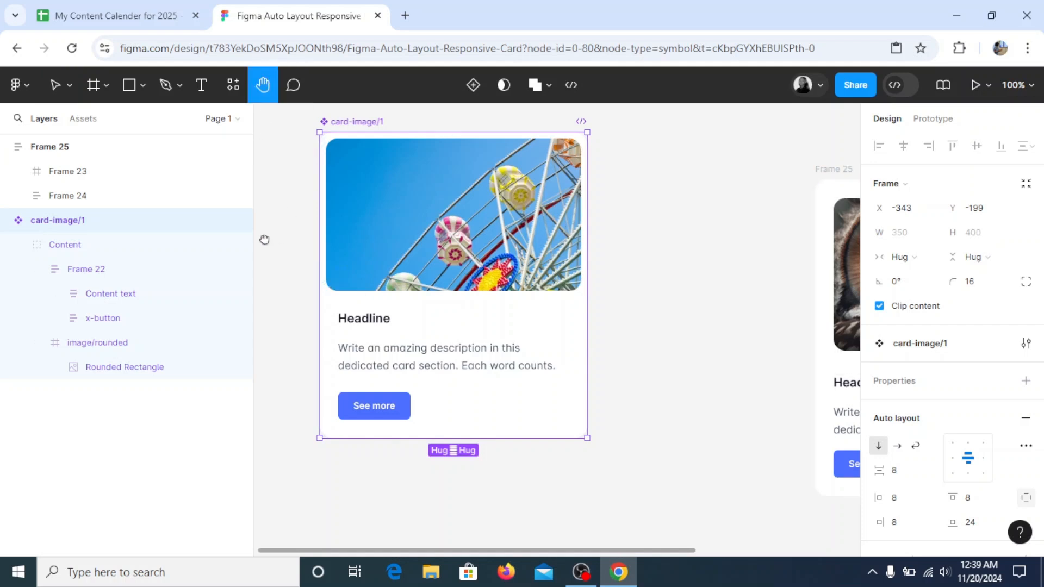
pyautogui.hscroll(5, 638, 287)
pyautogui.moveTo(638, 287); pyautogui.dragTo(550, 262)
pyautogui.click(55, 85)
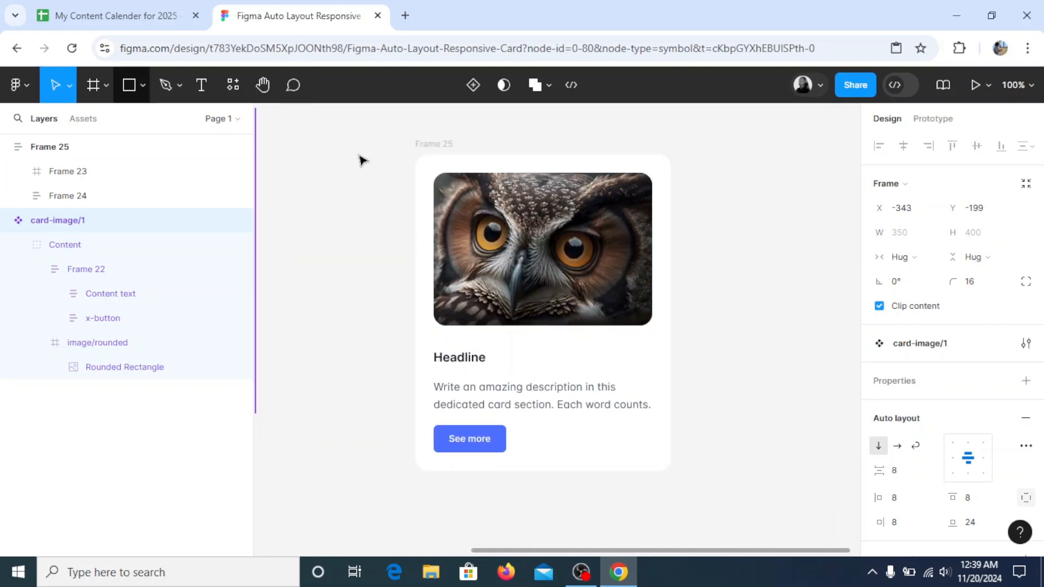
pyautogui.moveTo(444, 151); pyautogui.dragTo(637, 148)
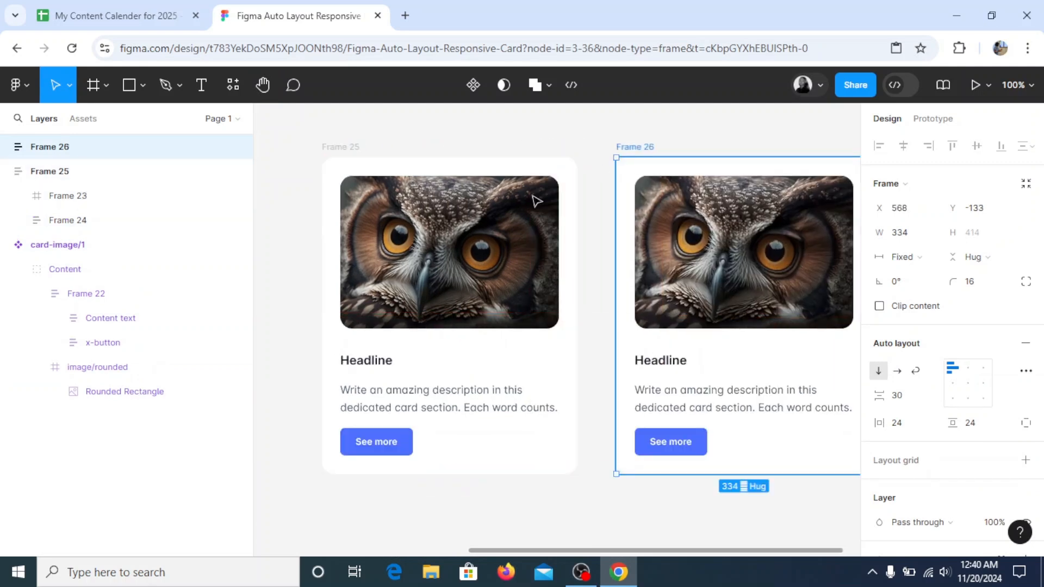
pyautogui.click(264, 91)
pyautogui.moveTo(485, 288); pyautogui.dragTo(427, 278)
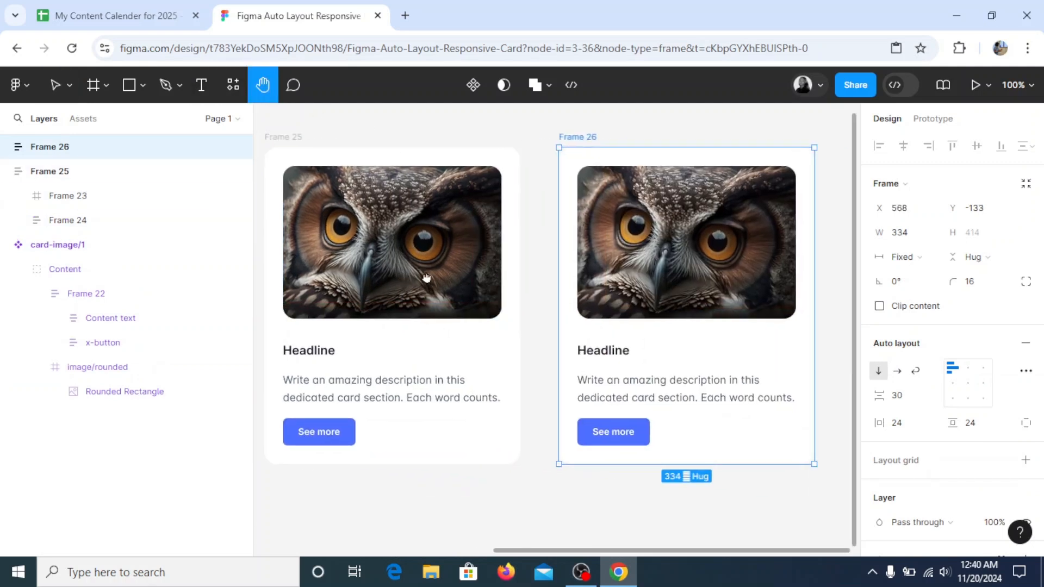
# Set the duplicated owl card's horizontal and vertical padding to 16 each
pyautogui.click(57, 86)
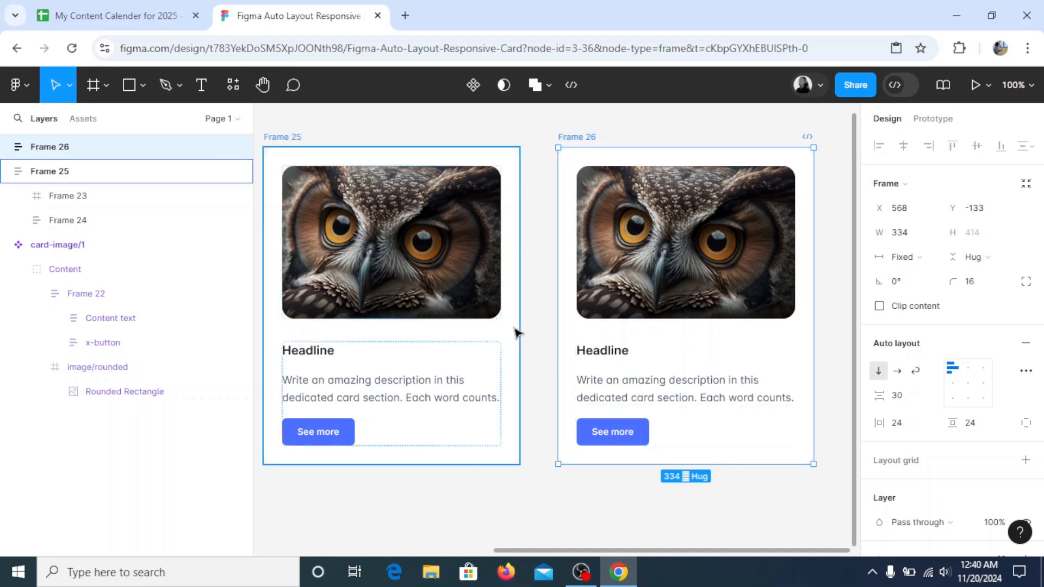
pyautogui.click(498, 299)
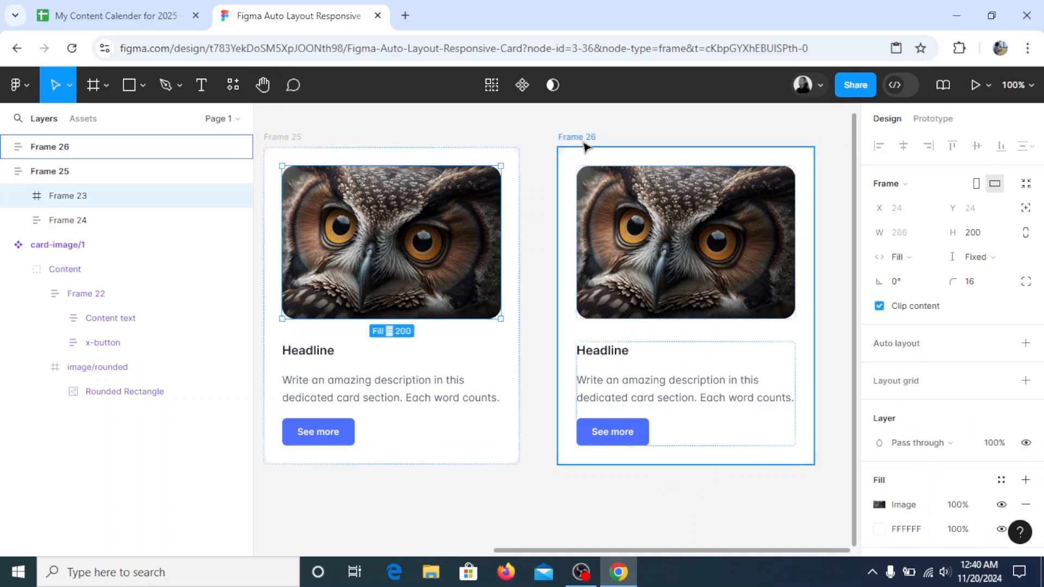
pyautogui.click(584, 147)
pyautogui.click(905, 425)
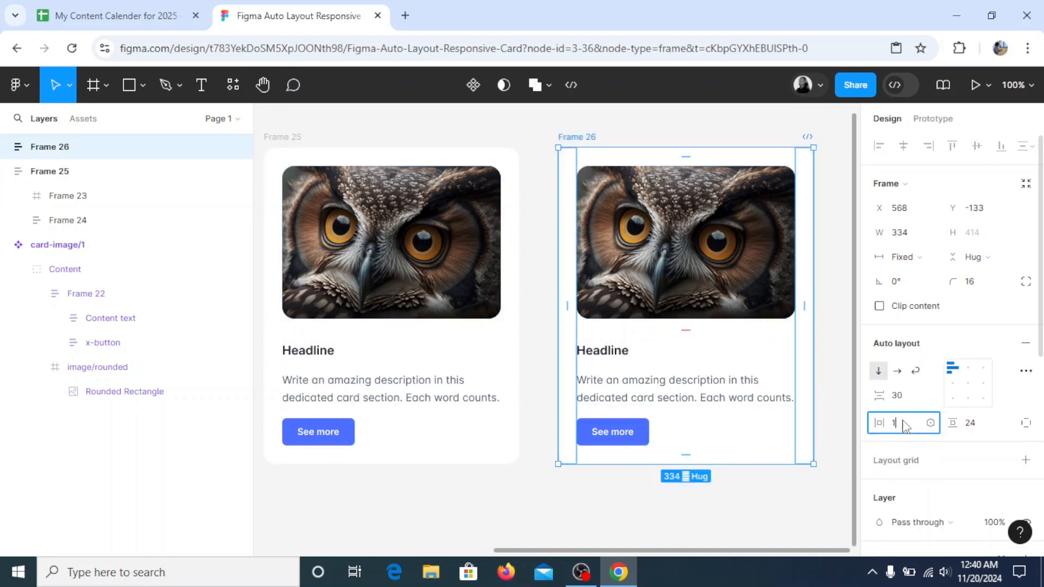
pyautogui.write('16')
pyautogui.press('Return')
pyautogui.click(983, 425)
pyautogui.write('16')
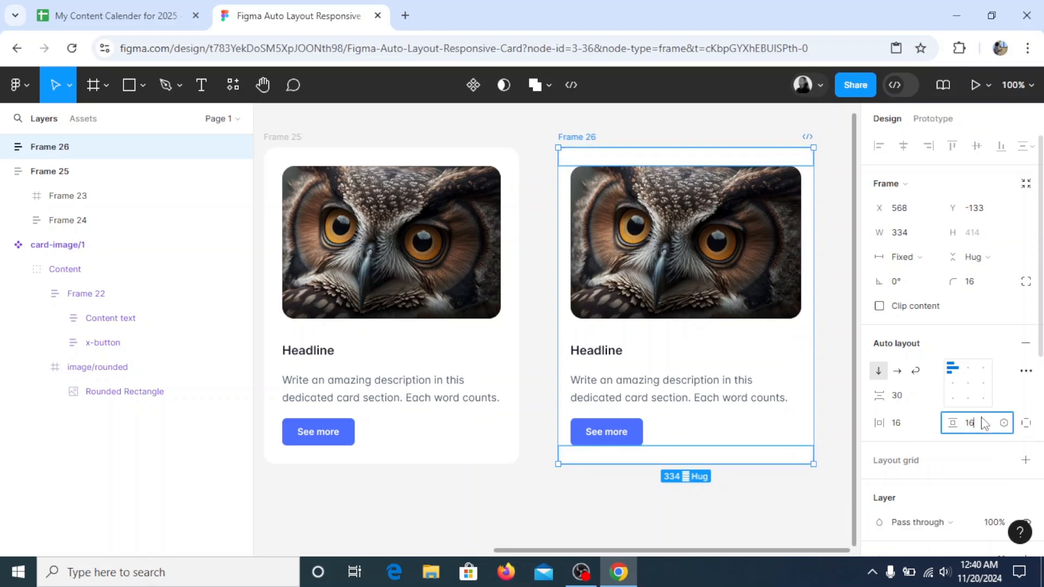
pyautogui.press('Return')
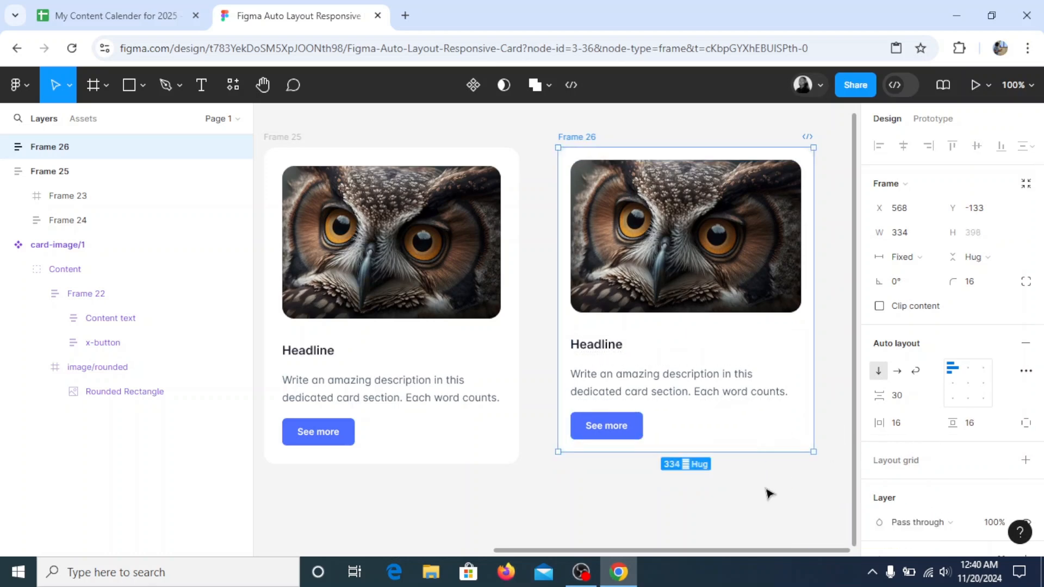
pyautogui.click(759, 496)
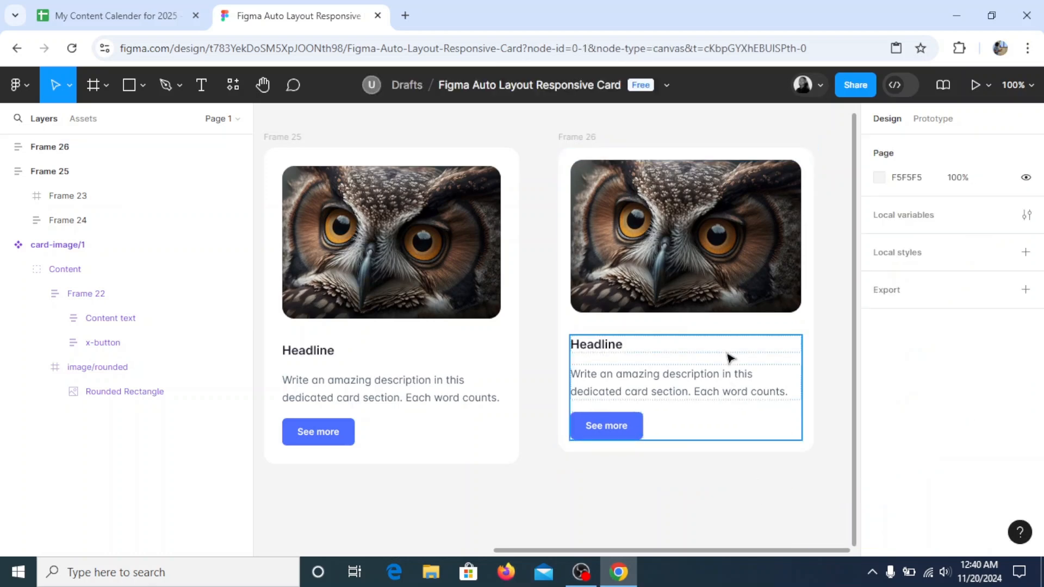
# Set the vertical gap between the image and the text frame in the duplicated owl card to 24
pyautogui.click(593, 137)
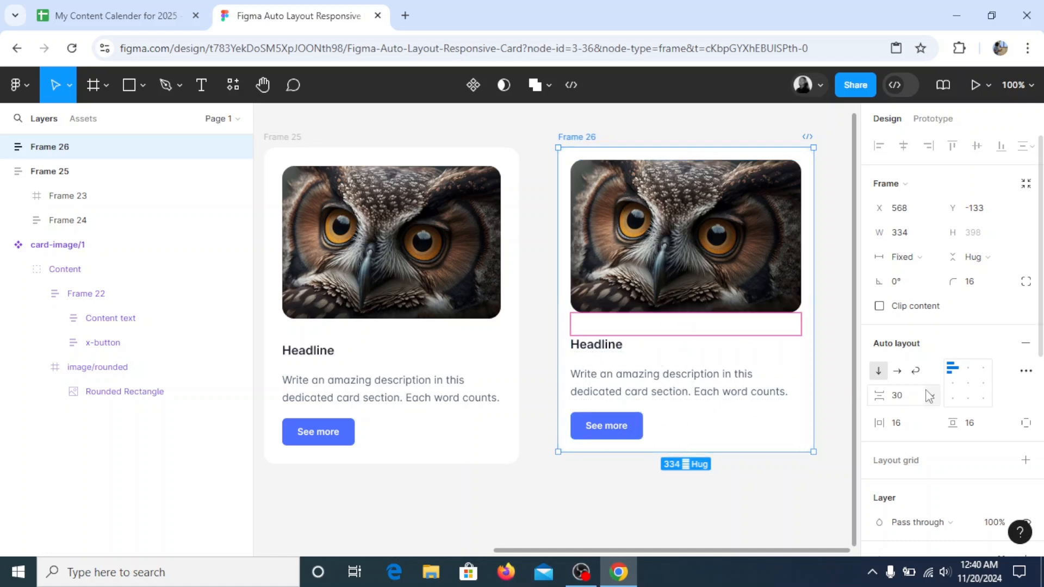
pyautogui.click(906, 401)
pyautogui.press('Return')
pyautogui.click(676, 501)
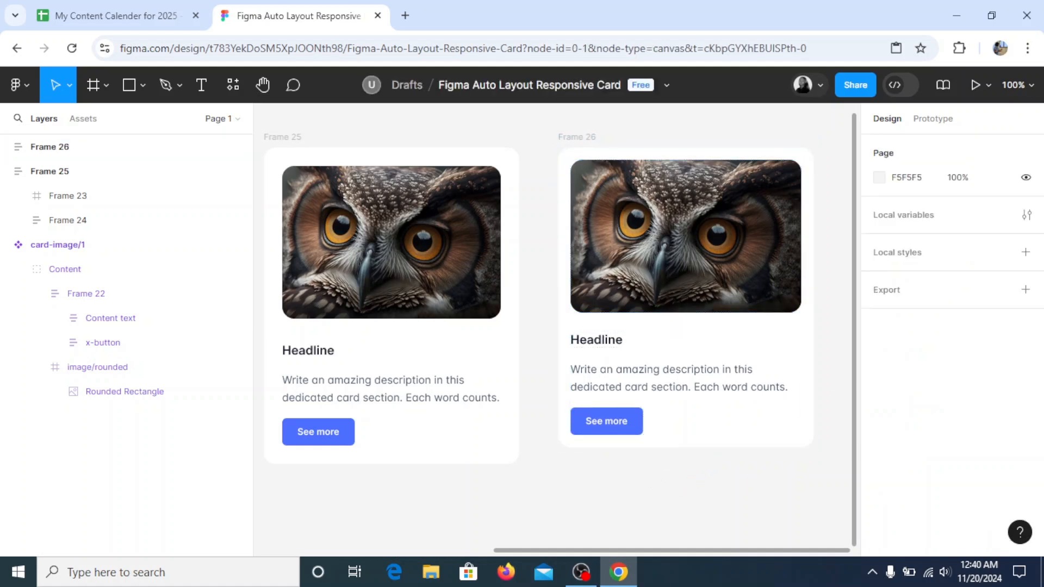
# Add an inside stroke of weight 1 to the duplicated owl card's outer frame
pyautogui.click(262, 85)
pyautogui.moveTo(503, 216); pyautogui.dragTo(321, 223)
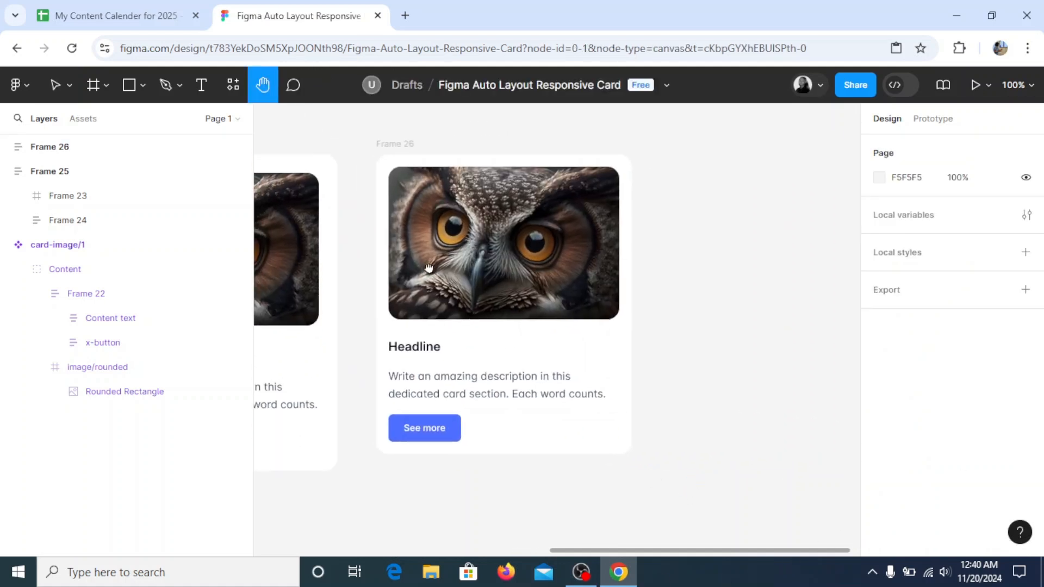
pyautogui.click(54, 86)
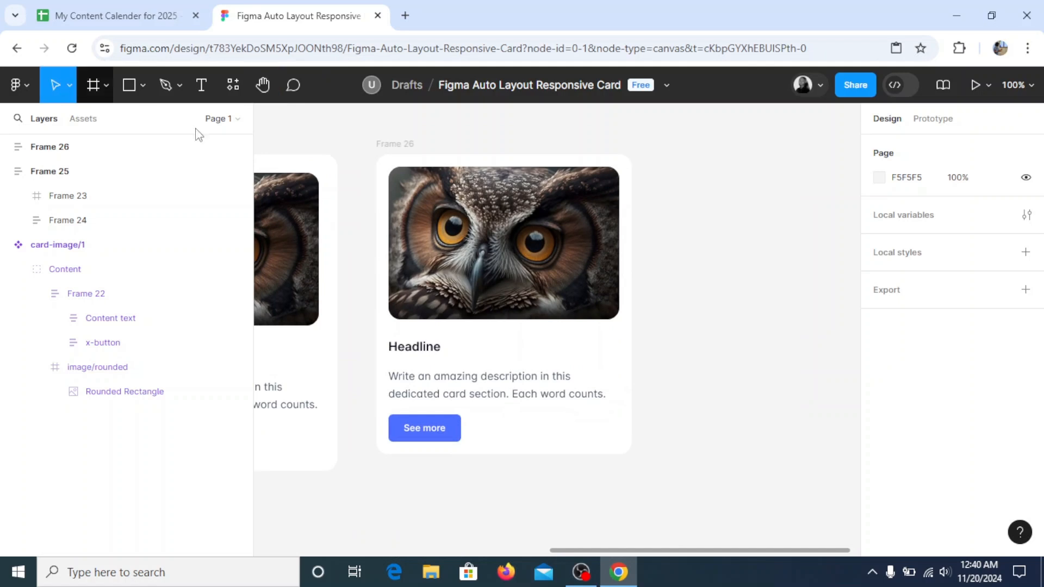
pyautogui.click(371, 145)
pyautogui.scroll(-5, 1042, 408)
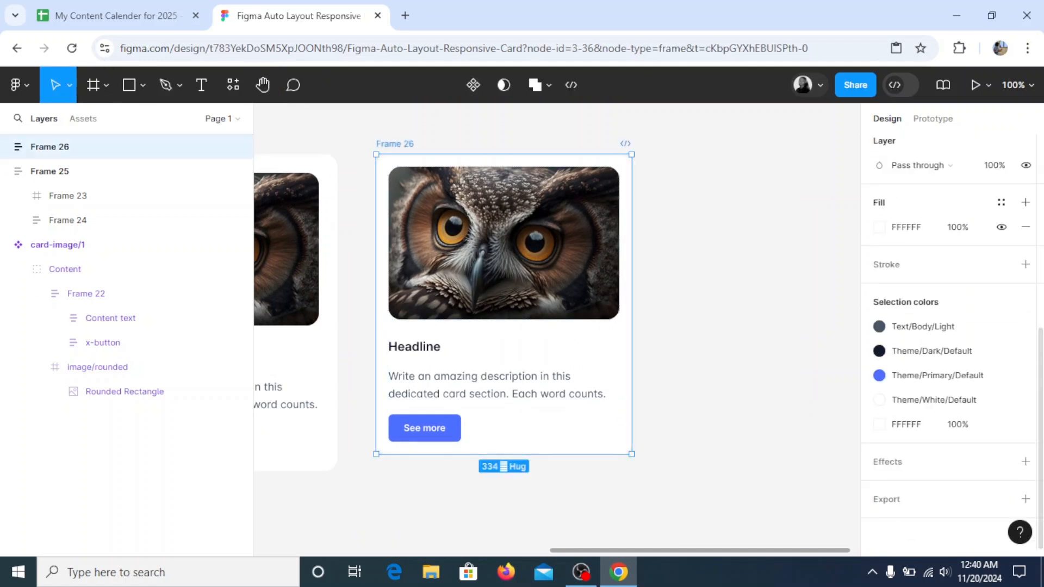
pyautogui.click(1026, 265)
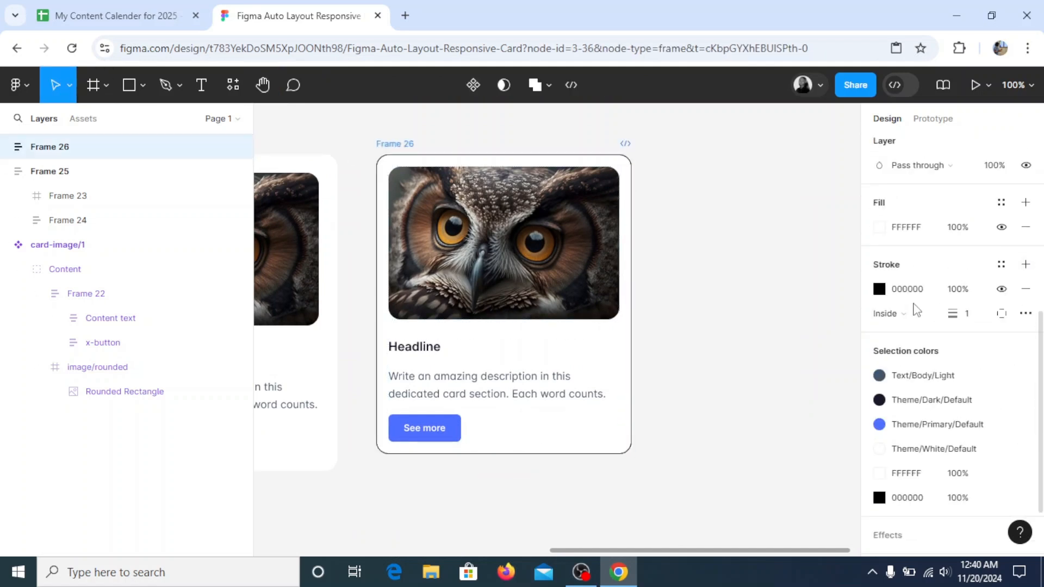
# Sample the button's blue for the duplicated card's stroke and lighten it to EAEEFF
pyautogui.click(880, 289)
pyautogui.click(699, 377)
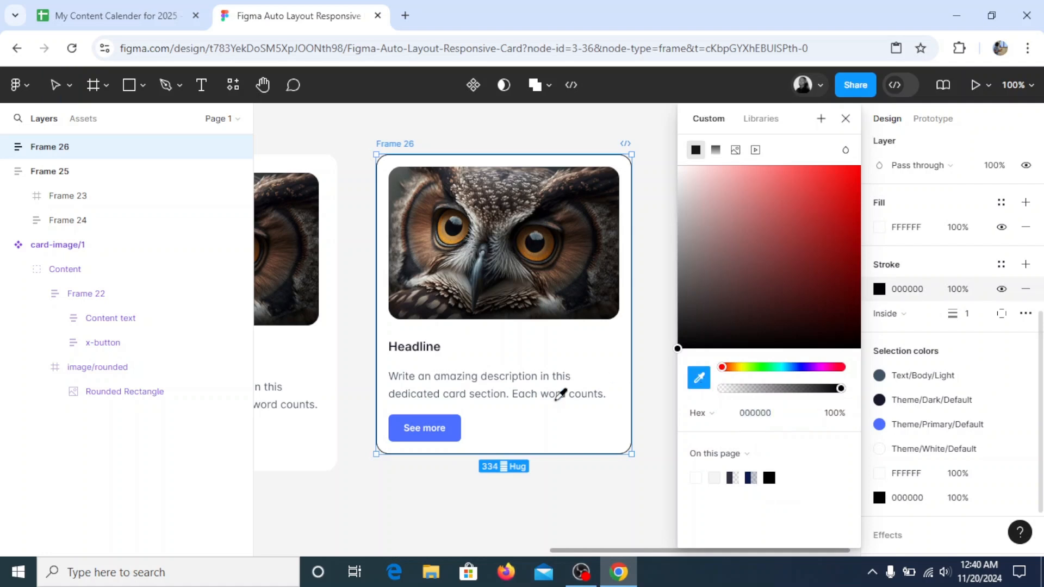
pyautogui.click(453, 433)
pyautogui.moveTo(691, 172); pyautogui.dragTo(692, 168)
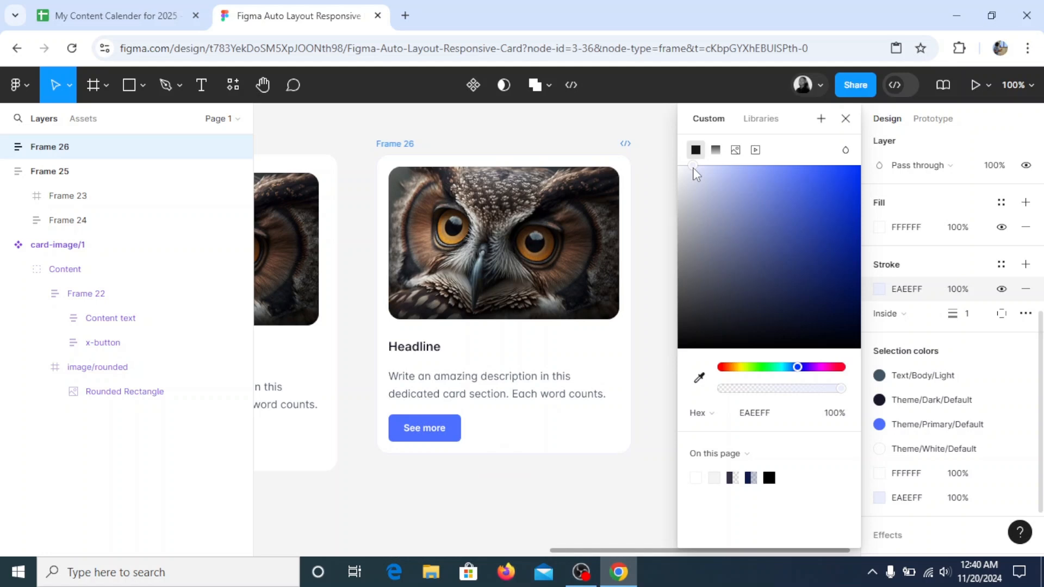
pyautogui.click(845, 118)
pyautogui.click(713, 186)
# Add a drop shadow to the duplicated card, sampling the button's blue and muting it to 6F7388 at about 11% opacity
pyautogui.click(395, 144)
pyautogui.scroll(-5, 1027, 381)
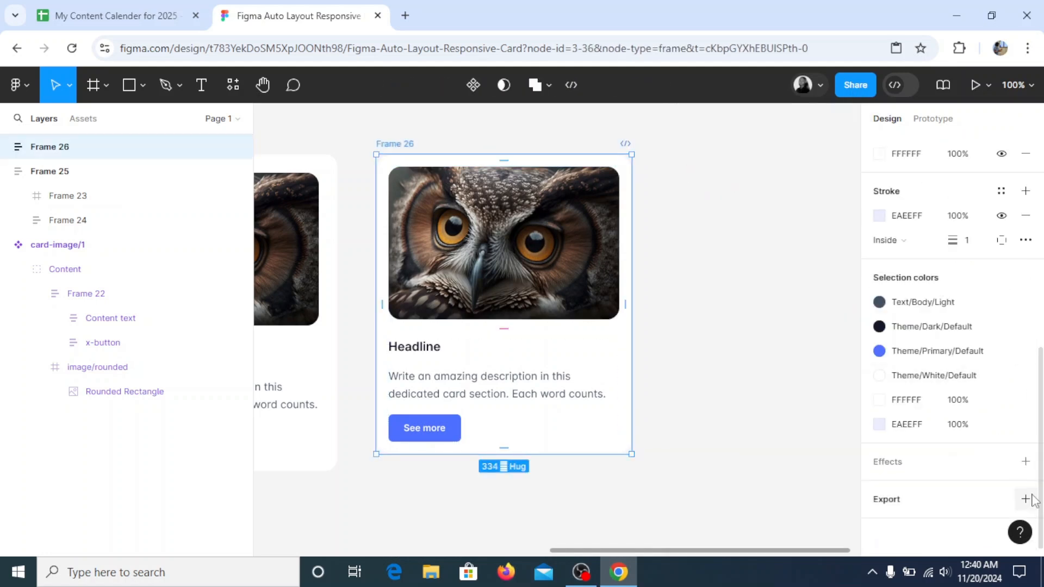
pyautogui.click(1028, 463)
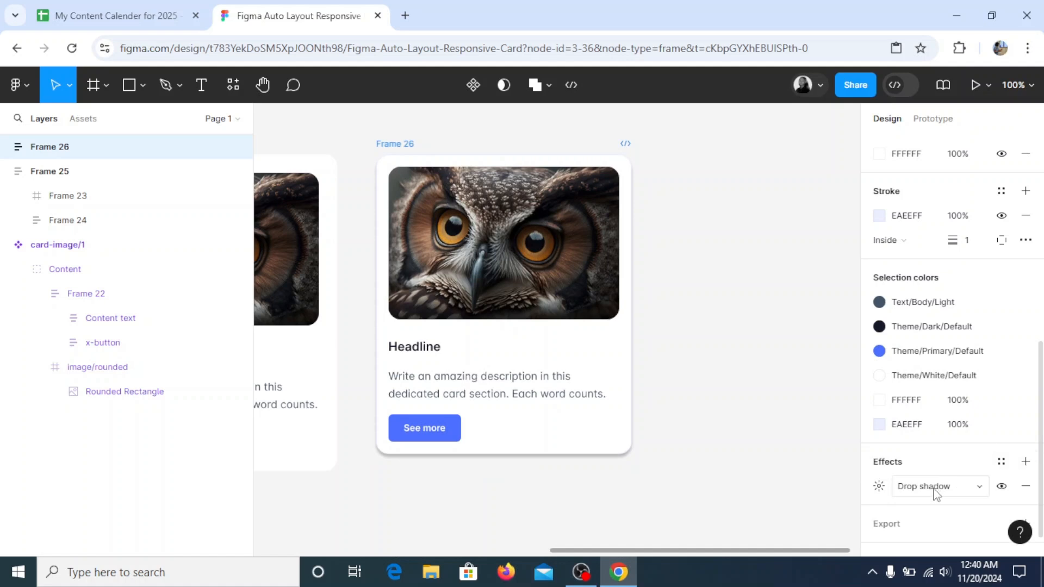
pyautogui.click(879, 487)
pyautogui.click(695, 492)
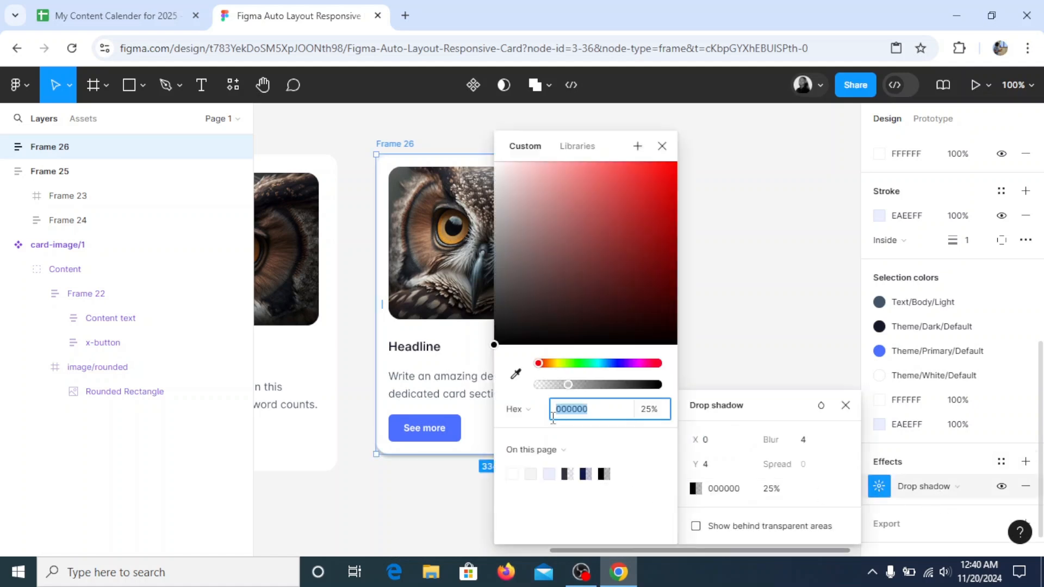
pyautogui.click(515, 374)
pyautogui.click(454, 433)
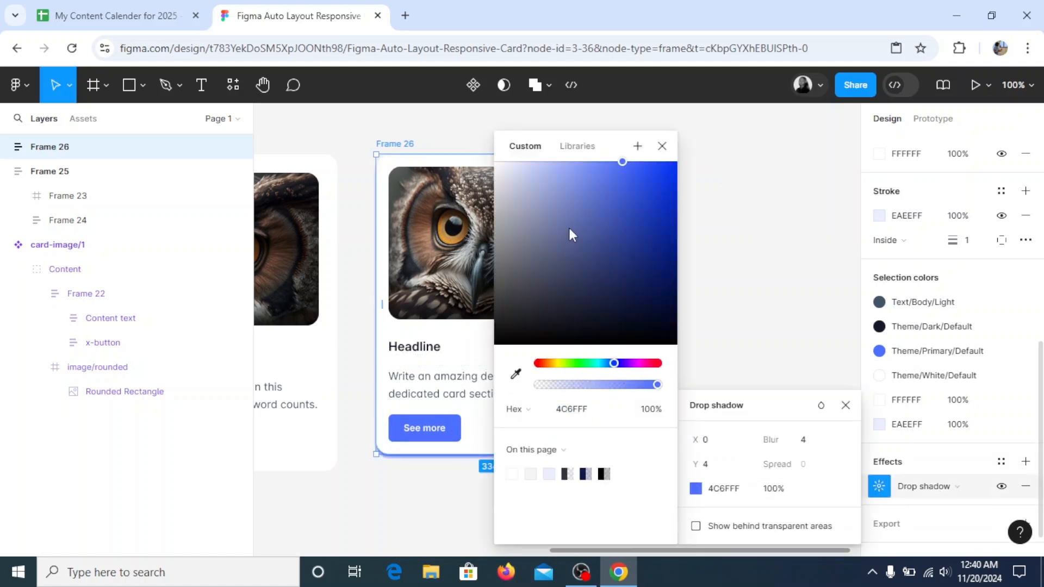
pyautogui.moveTo(555, 262)
pyautogui.mouseDown()
pyautogui.moveTo(510, 297)
pyautogui.moveTo(507, 269)
pyautogui.moveTo(531, 257)
pyautogui.moveTo(539, 274)
pyautogui.mouseUp()
pyautogui.moveTo(582, 385); pyautogui.dragTo(551, 392)
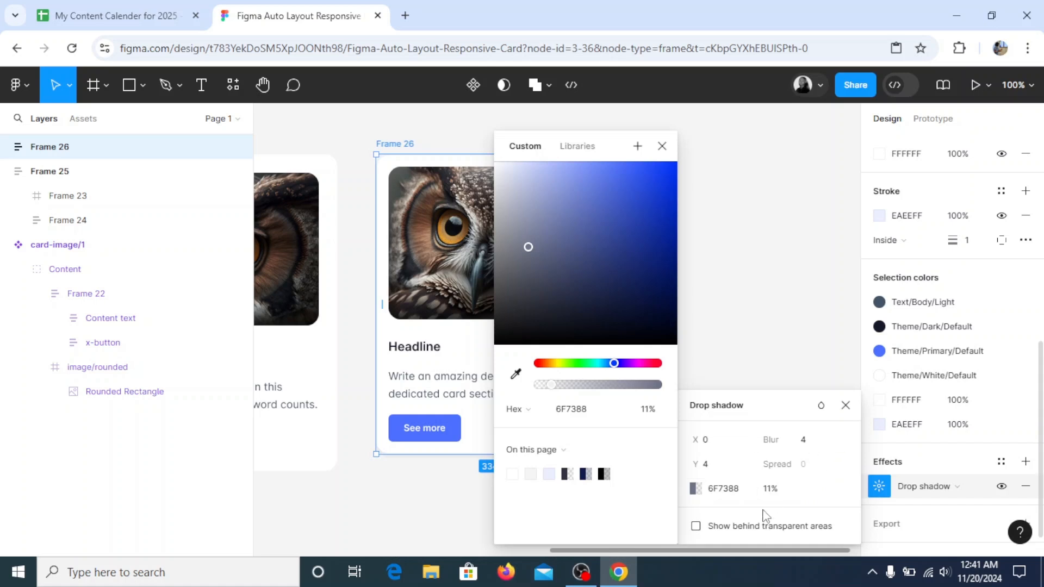
# Set the drop shadow's opacity to 10% and its blur to 50, and deselect the card
pyautogui.click(785, 490)
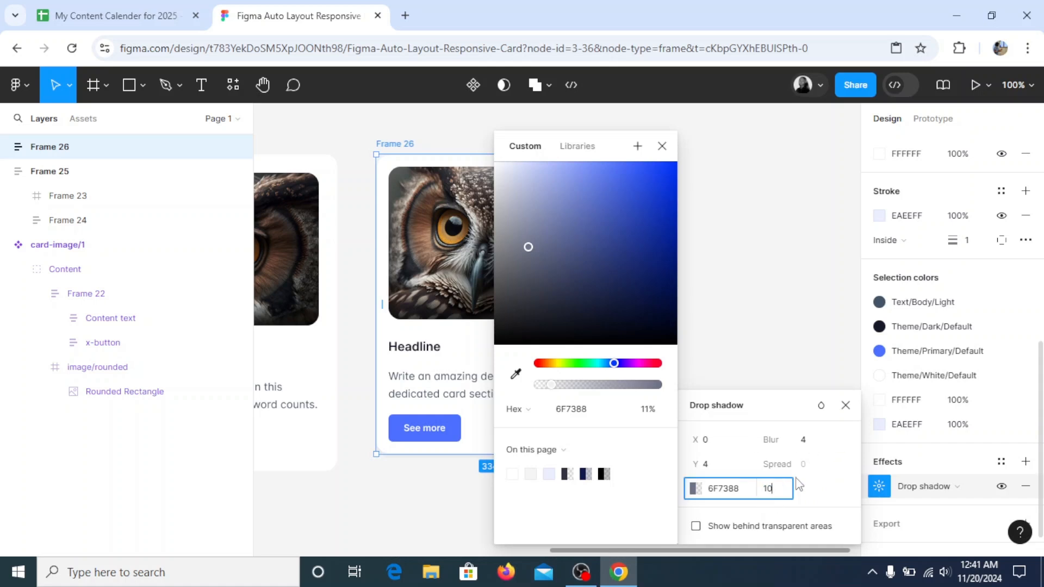
pyautogui.click(813, 440)
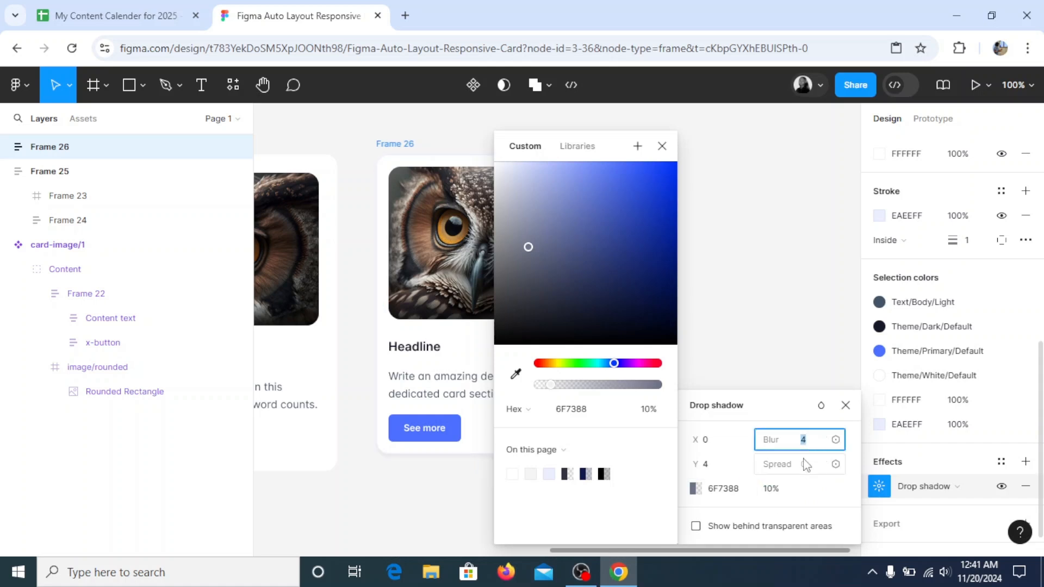
pyautogui.write('50')
pyautogui.press('Return')
pyautogui.click(676, 152)
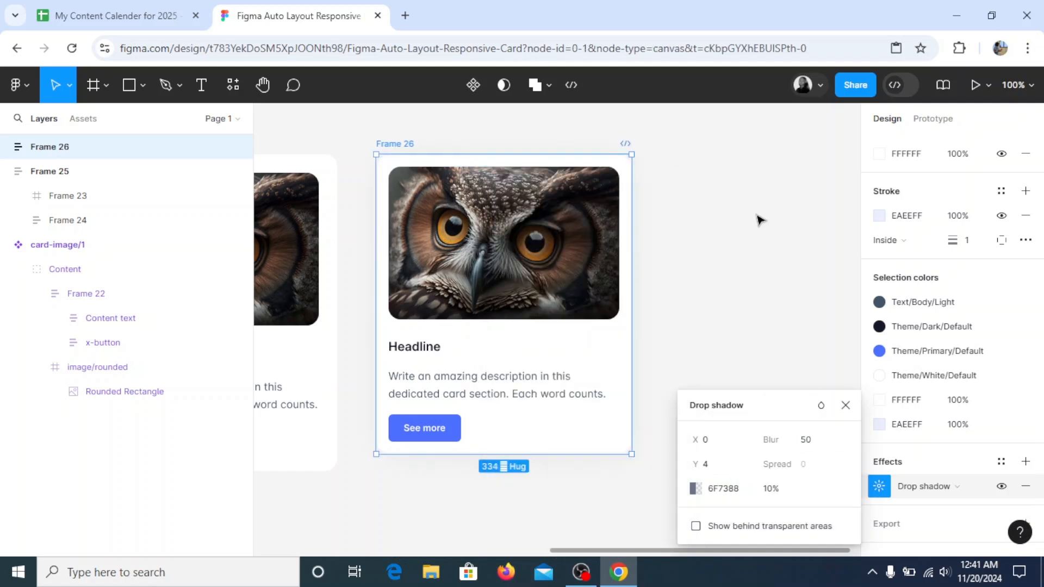
pyautogui.click(758, 219)
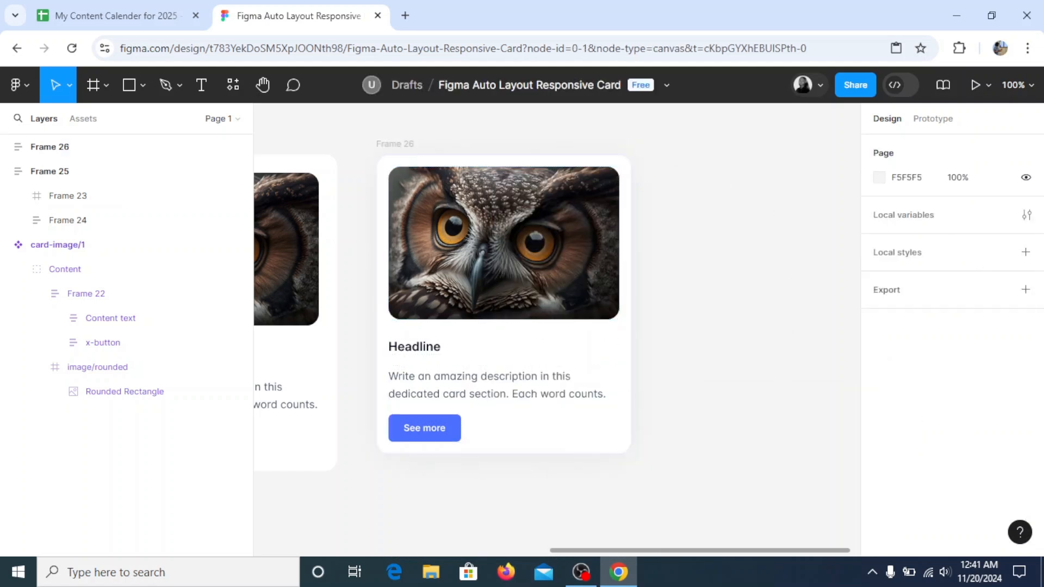
# Compare the duplicated owl card with the other cards and resize its width to 333
pyautogui.click(395, 143)
pyautogui.press('h')
pyautogui.moveTo(639, 209); pyautogui.dragTo(767, 217)
pyautogui.moveTo(399, 224); pyautogui.dragTo(328, 254)
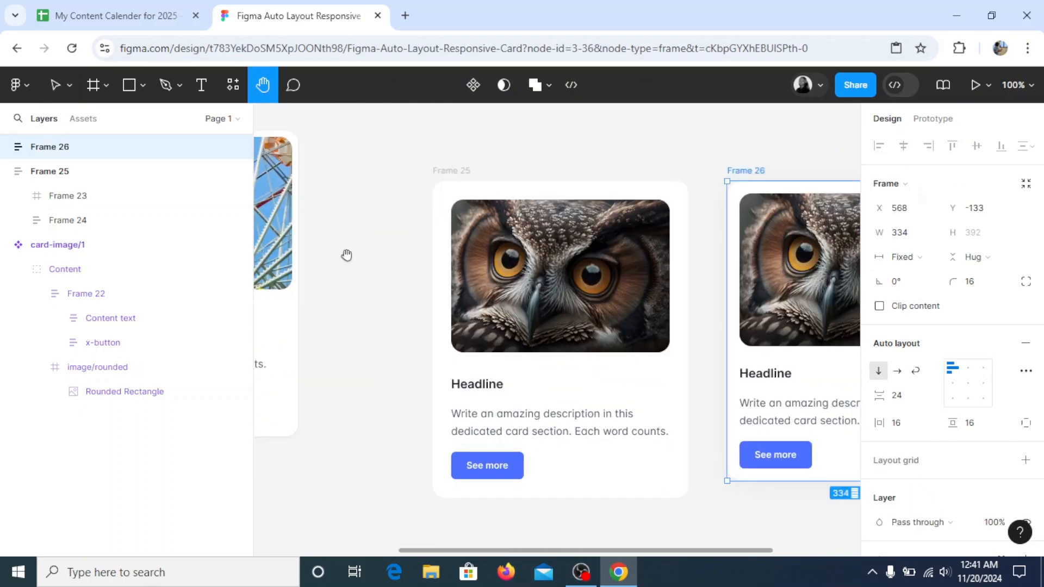
pyautogui.moveTo(595, 284); pyautogui.dragTo(295, 237)
pyautogui.moveTo(494, 260); pyautogui.dragTo(464, 277)
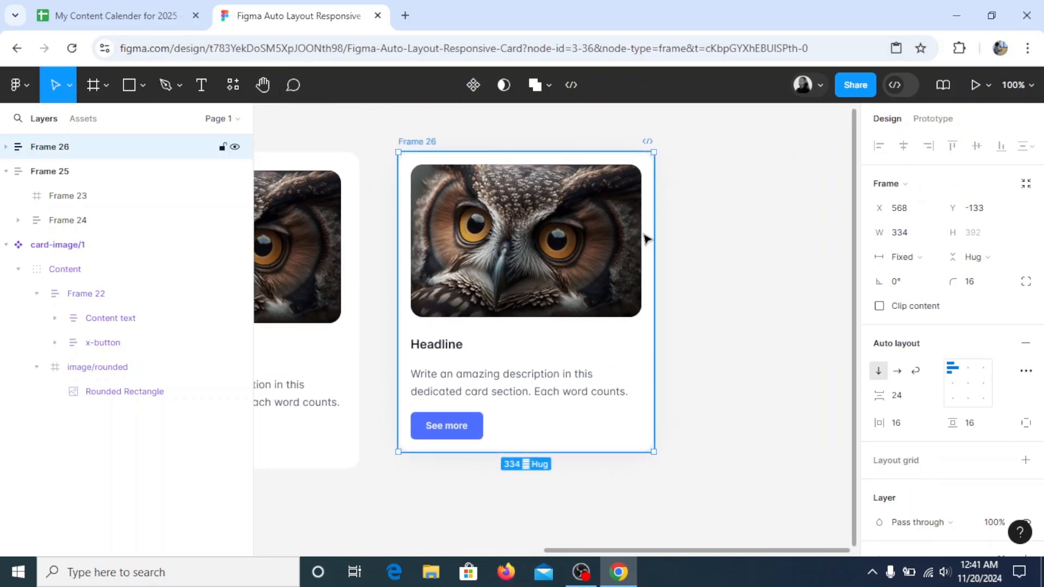
pyautogui.click(454, 230)
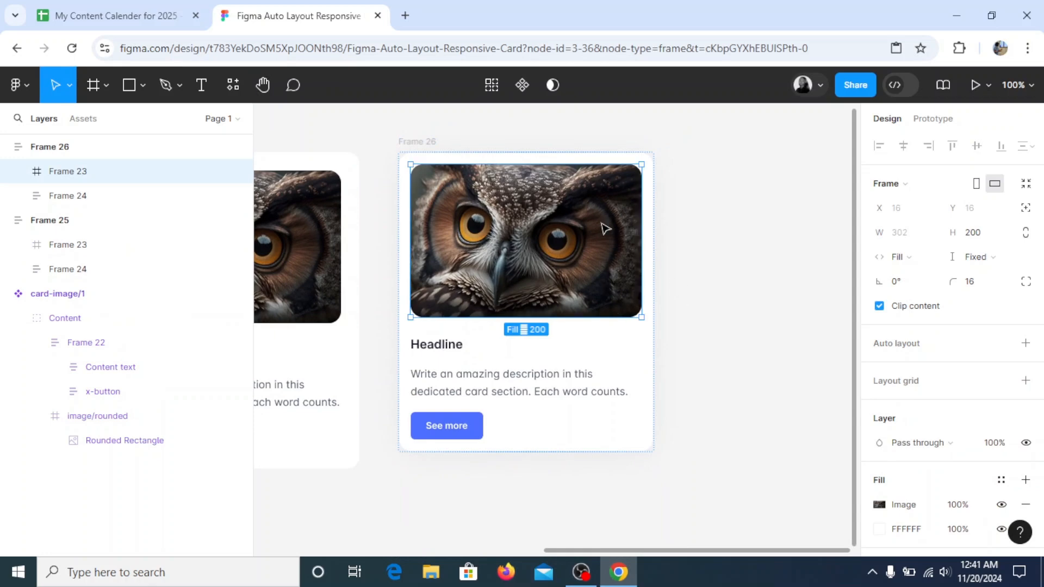
pyautogui.click(414, 141)
pyautogui.moveTo(656, 260)
pyautogui.mouseDown()
pyautogui.moveTo(832, 269)
pyautogui.moveTo(628, 259)
pyautogui.moveTo(765, 265)
pyautogui.moveTo(653, 261)
pyautogui.mouseUp()
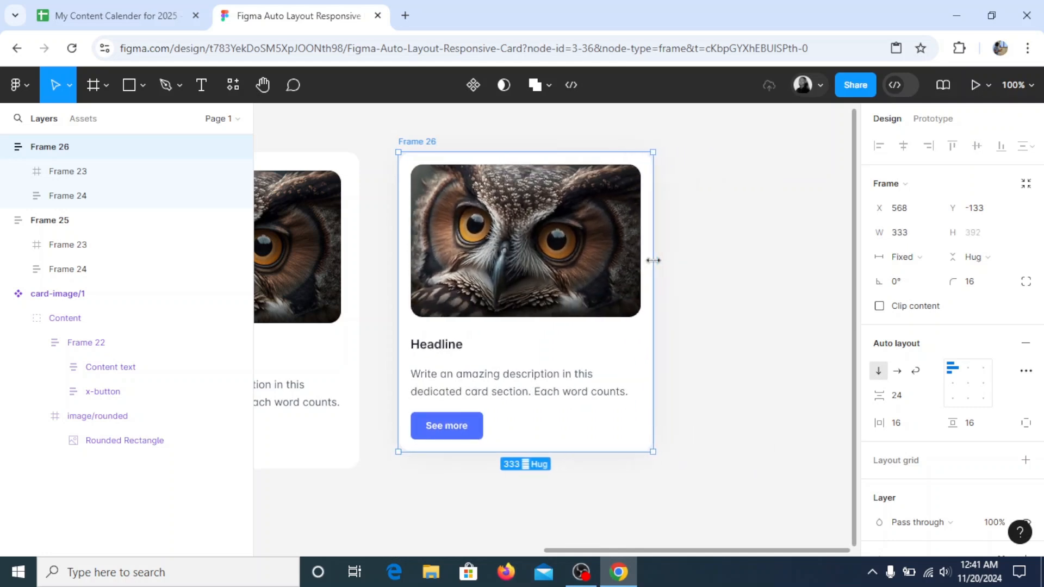
pyautogui.click(751, 250)
# Inspect the duplicated card's button and the reference card's content frame, and compare their auto layout settings
pyautogui.click(419, 148)
pyautogui.click(493, 436)
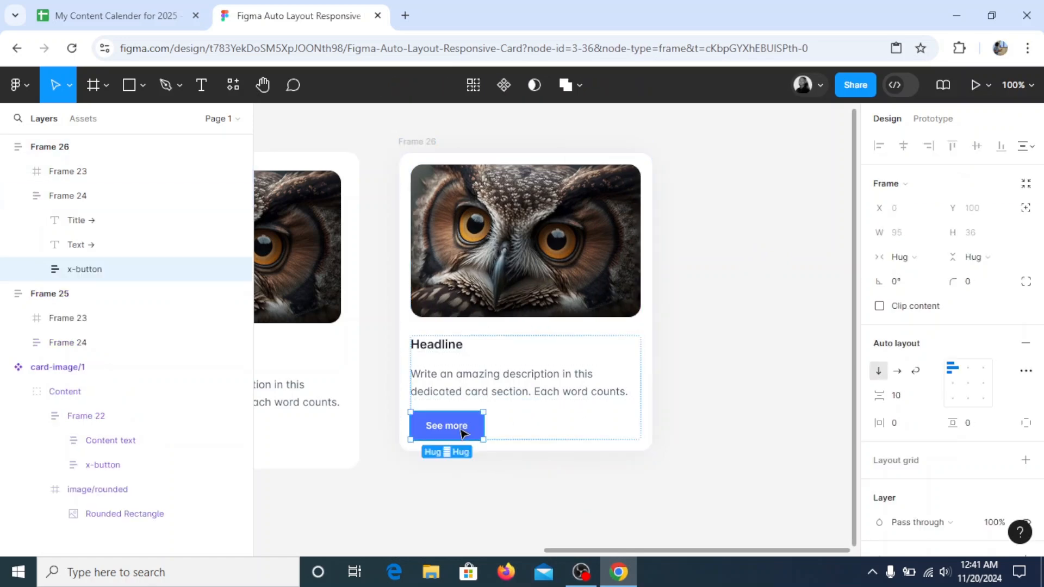
pyautogui.click(261, 87)
pyautogui.moveTo(305, 255); pyautogui.dragTo(696, 246)
pyautogui.moveTo(462, 270); pyautogui.dragTo(643, 264)
pyautogui.moveTo(365, 203); pyautogui.dragTo(372, 226)
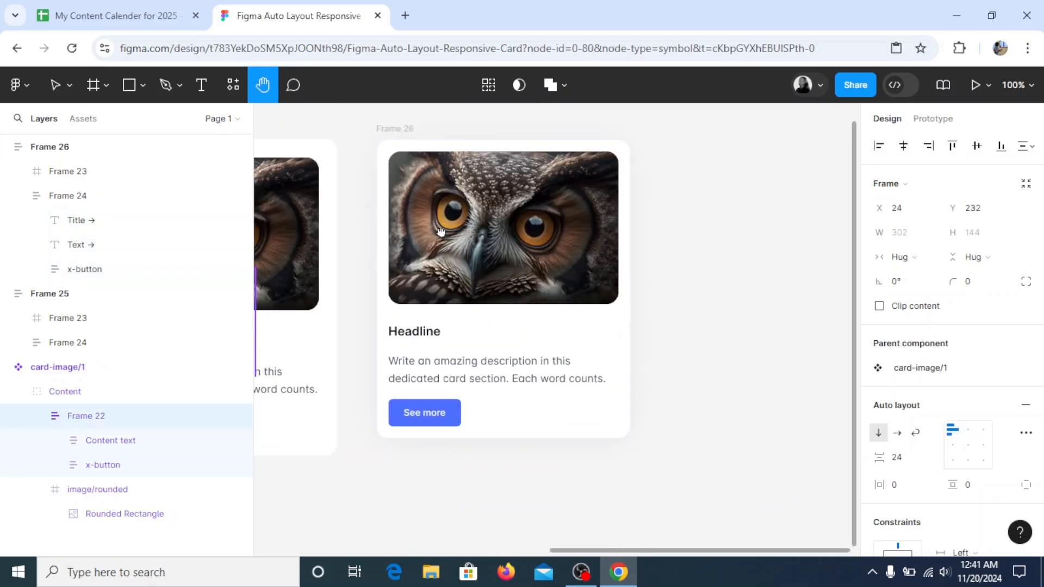
pyautogui.click(397, 130)
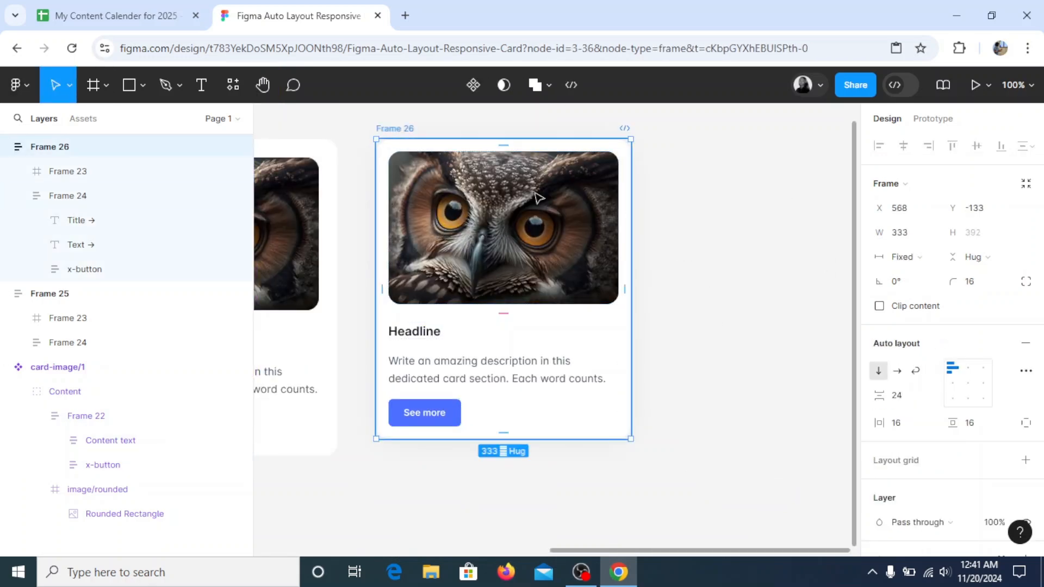